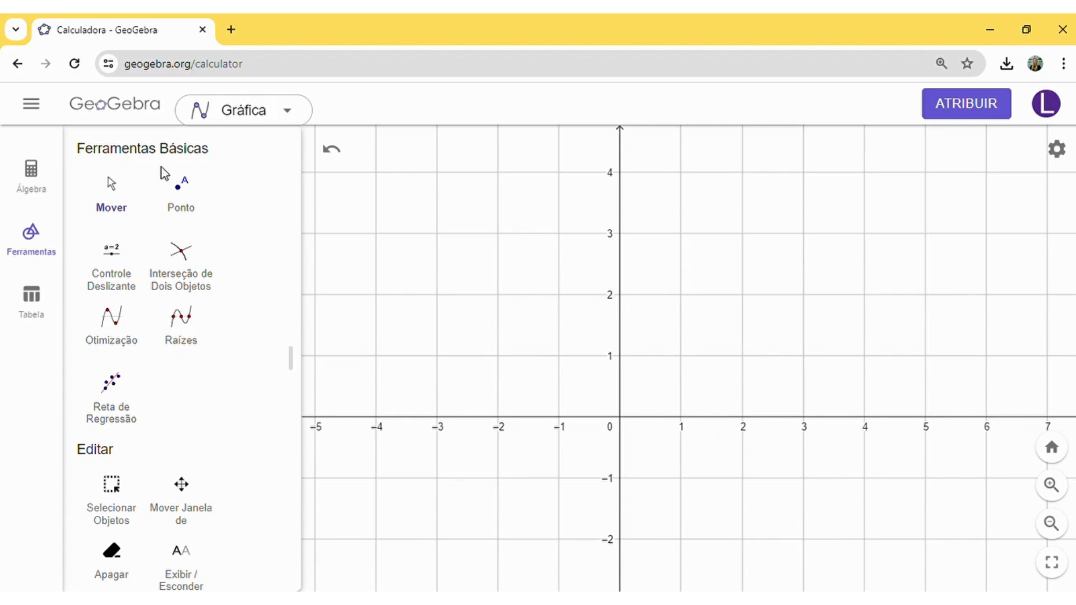
Browse the available construction tools from the basic tools down to the Transformar group.
click(14, 255)
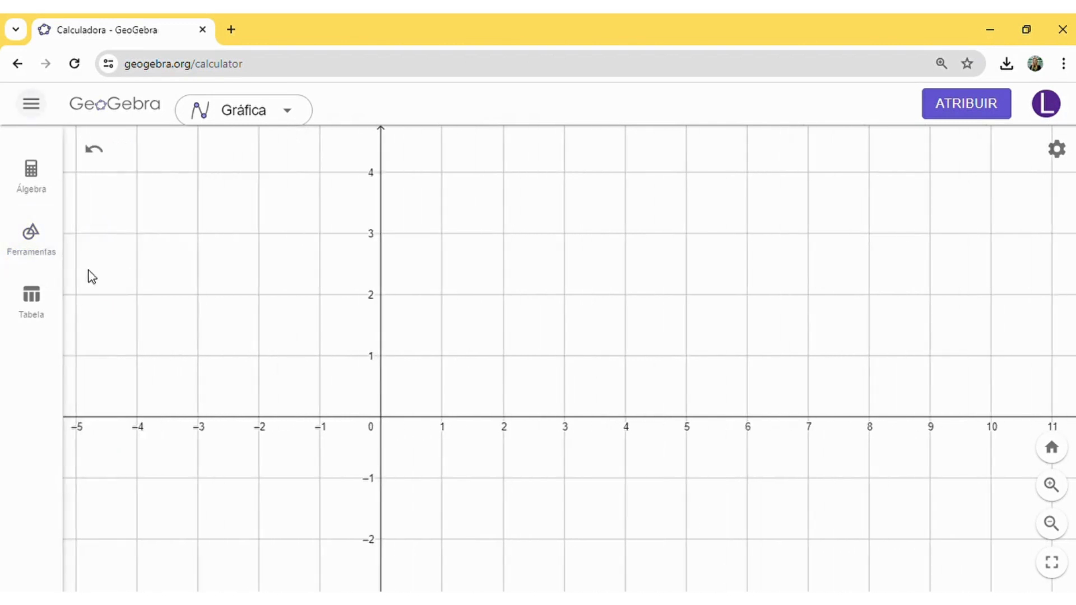
click(19, 264)
scroll(168, 311, down, 4)
scroll(168, 311, down, 15)
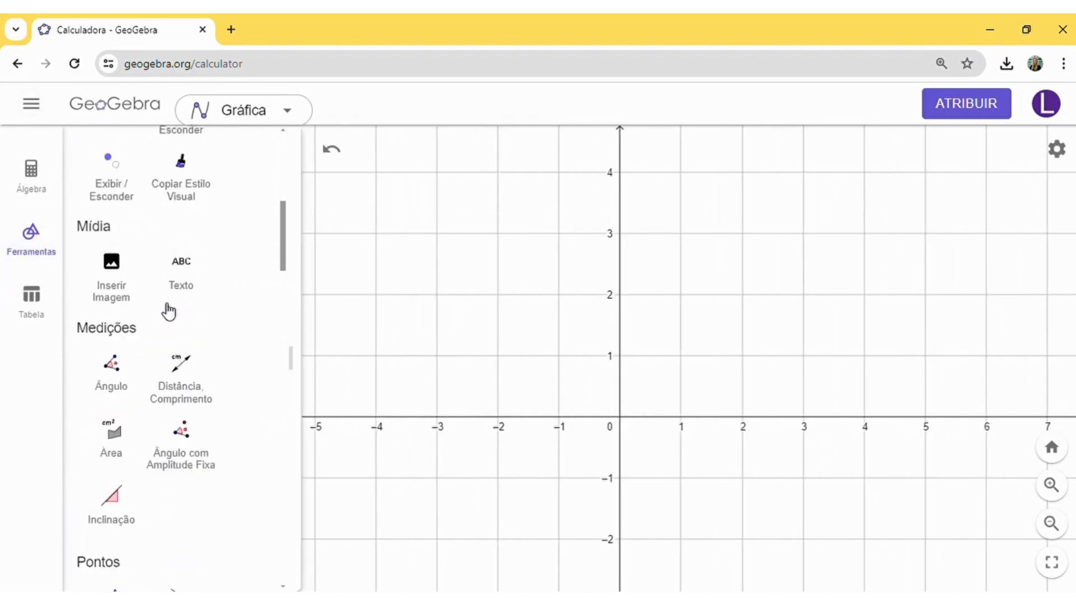
scroll(169, 311, down, 7)
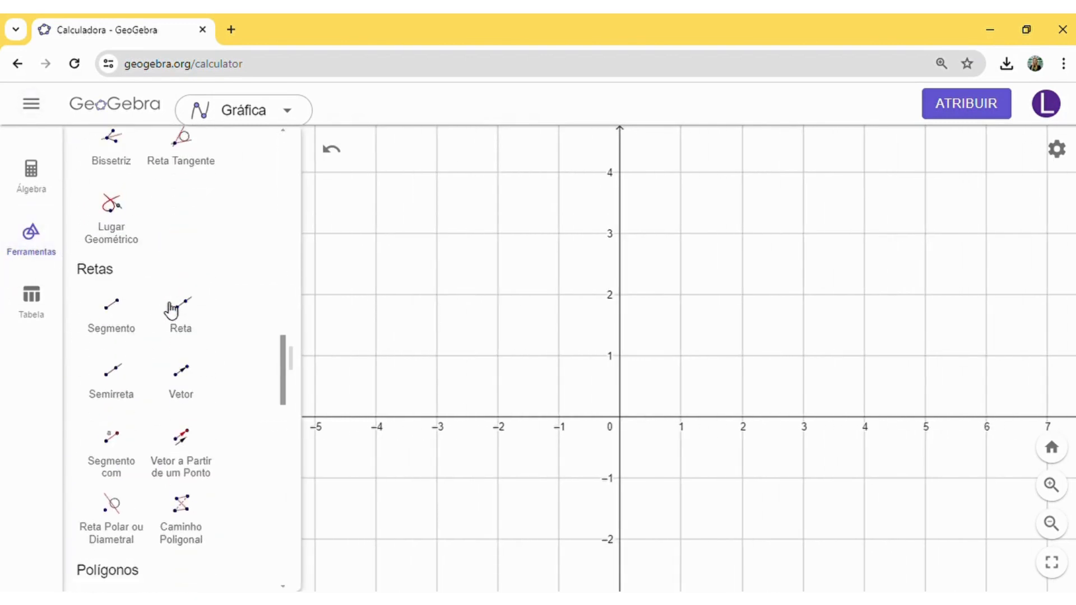
scroll(182, 392, down, 14)
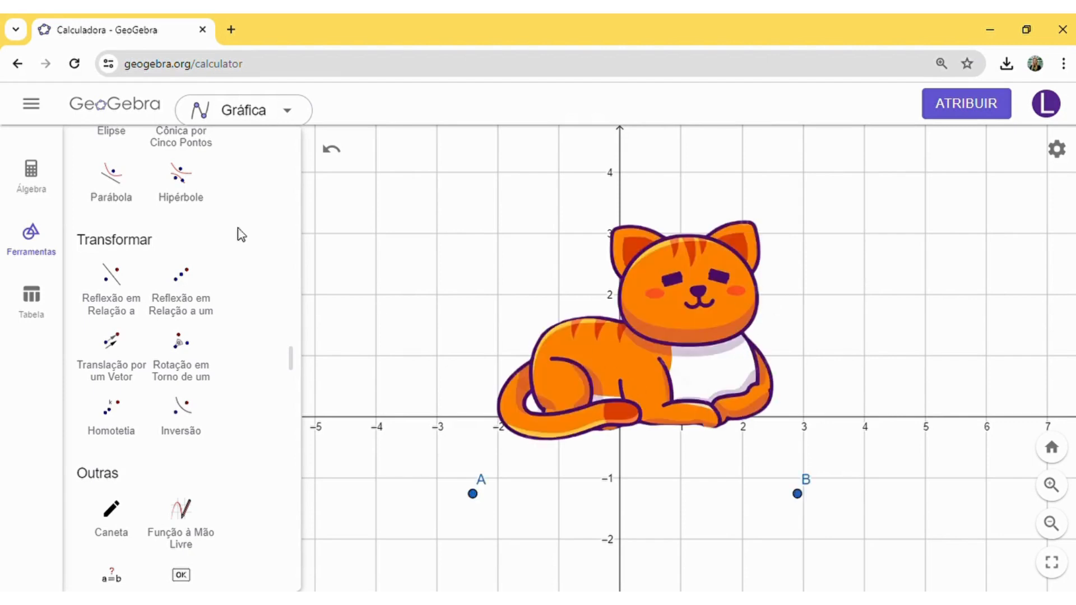
Move and resize the cat image by placing its base points A at (1, 1) and B at (4, 1).
drag(660, 396, 775, 320)
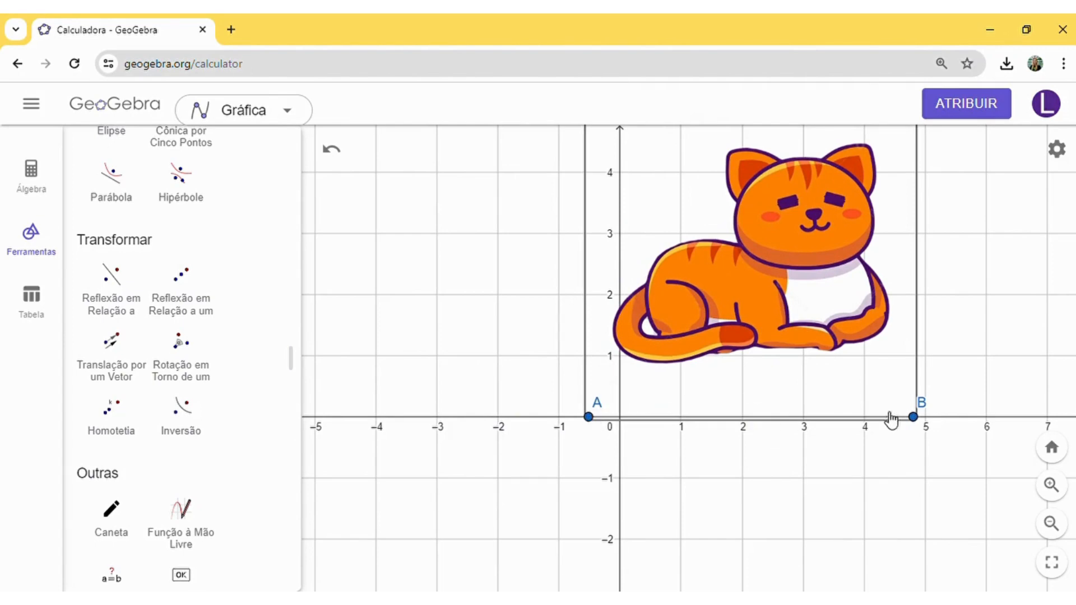
drag(588, 418, 689, 360)
double_click(689, 360)
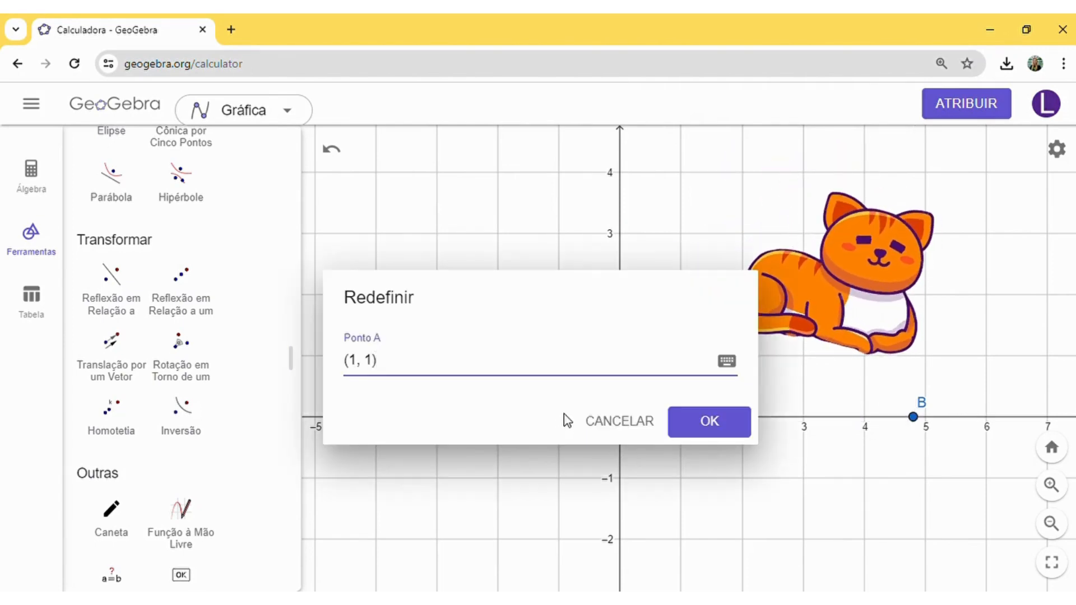
click(630, 435)
drag(915, 419, 870, 364)
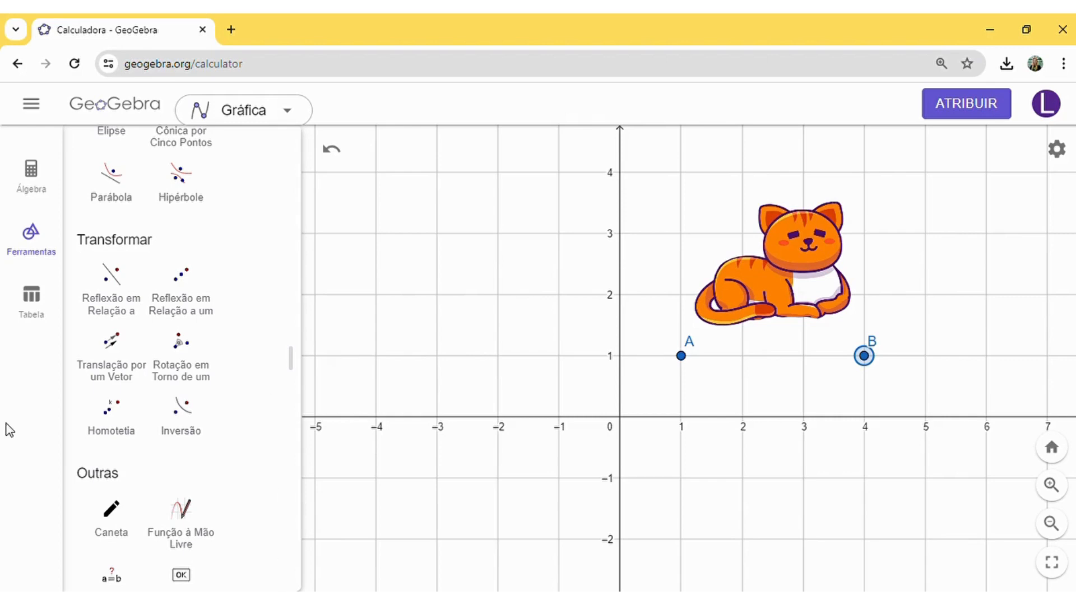
Reflect the cat image across the y-axis, and reflect the original cat across the x-axis.
click(120, 300)
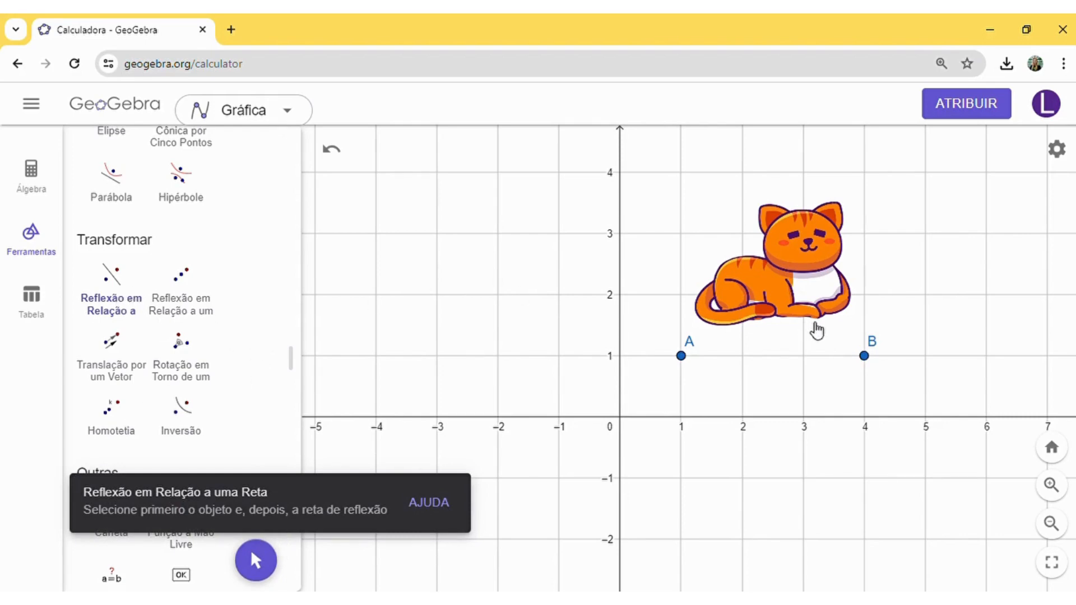
click(765, 300)
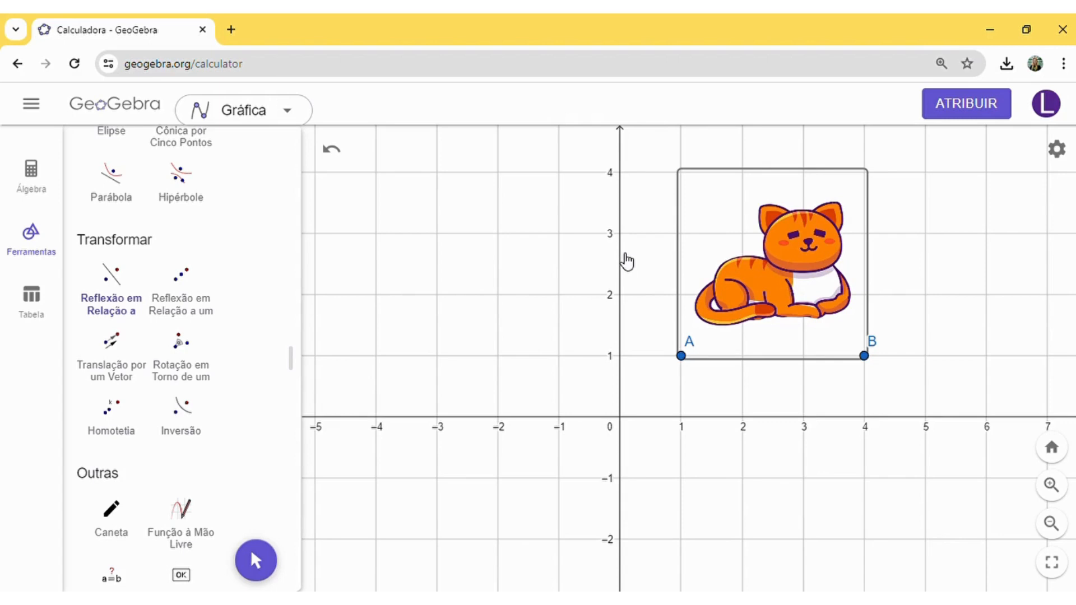
click(622, 256)
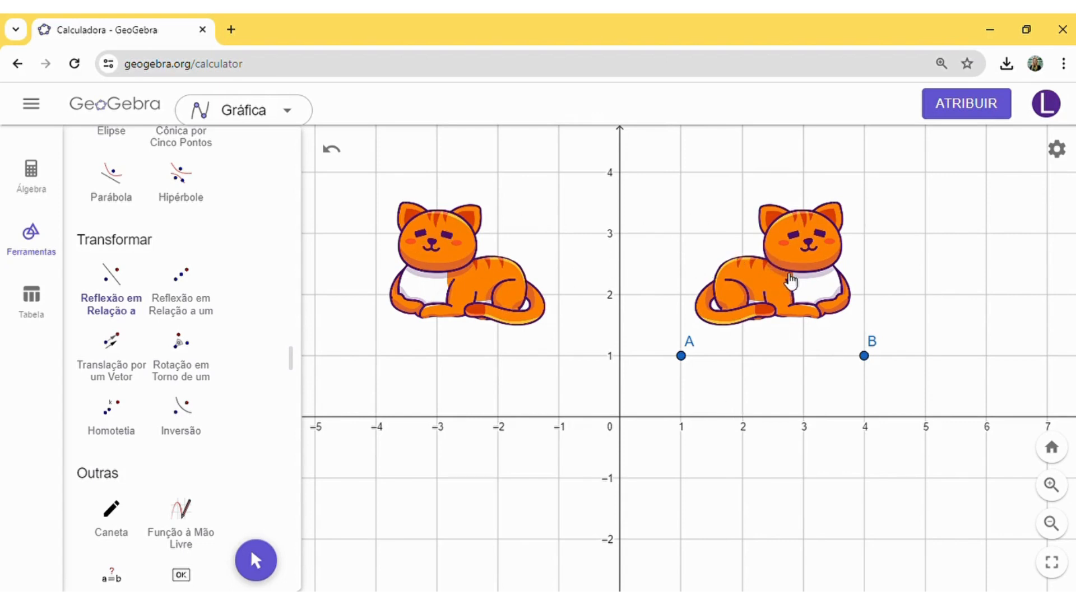
click(791, 282)
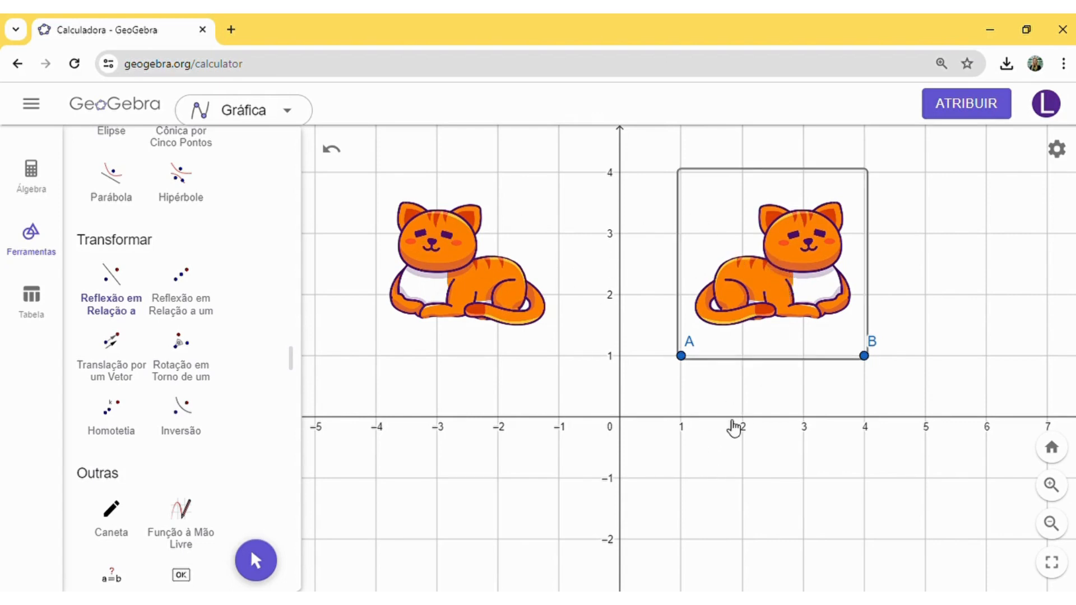
click(732, 419)
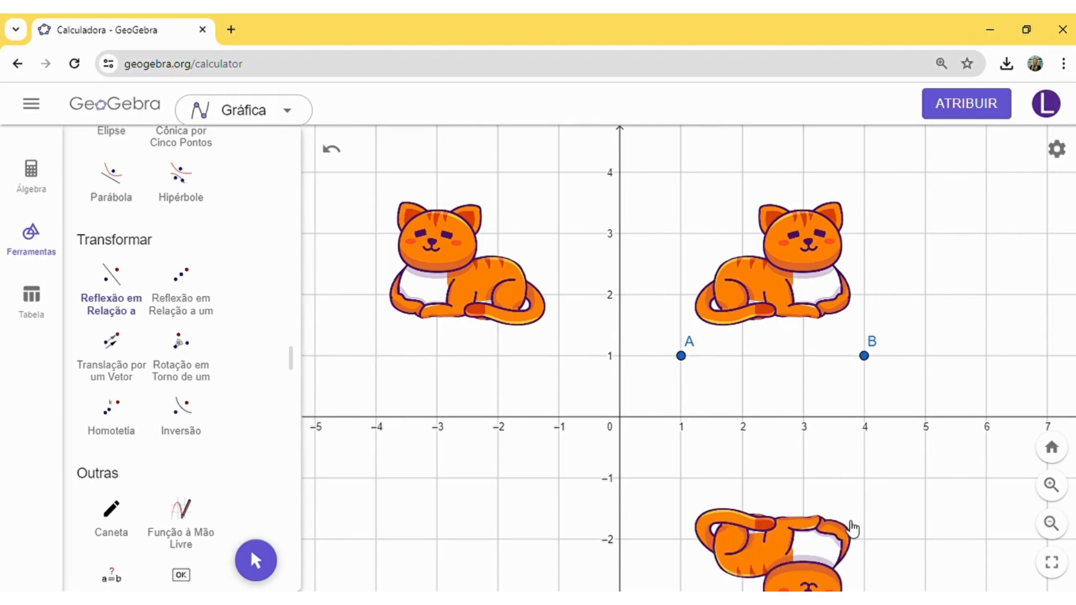
scroll(847, 526, down, 3)
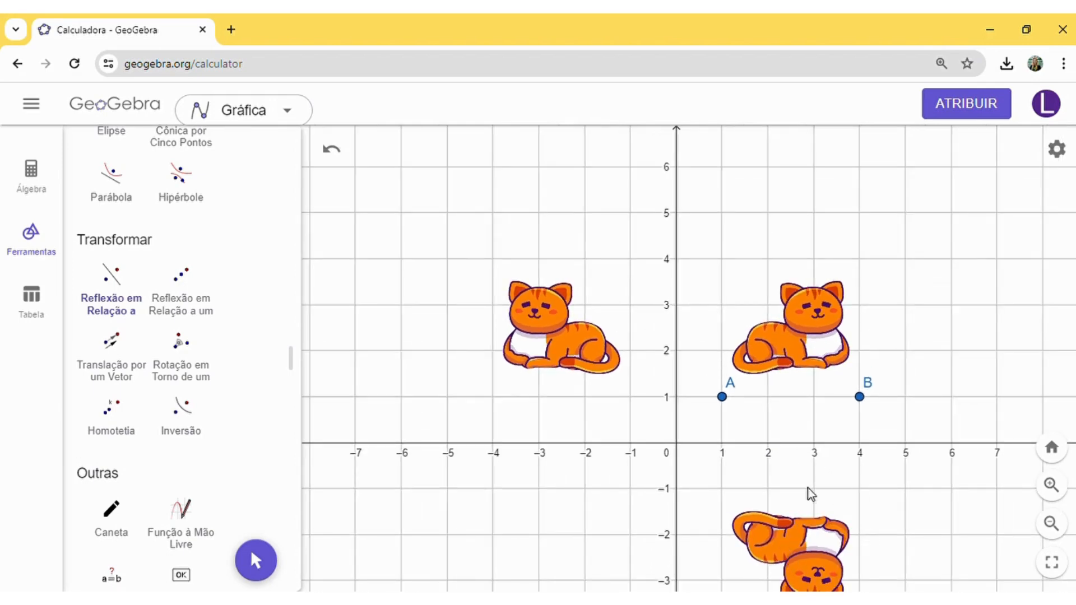
Undo both line reflections of the cat image.
scroll(265, 304, up, 7)
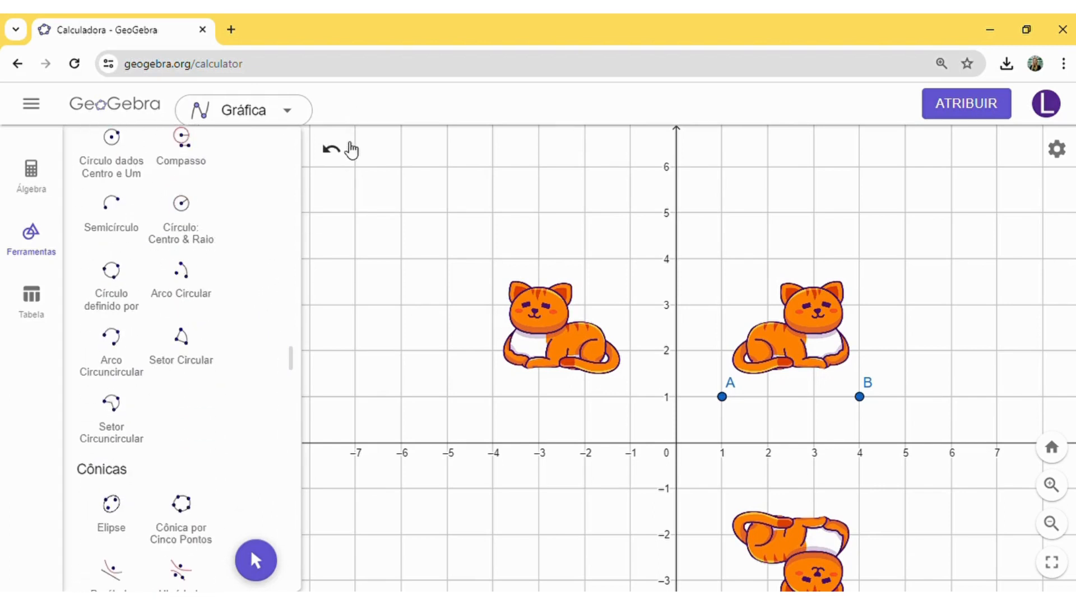
click(337, 154)
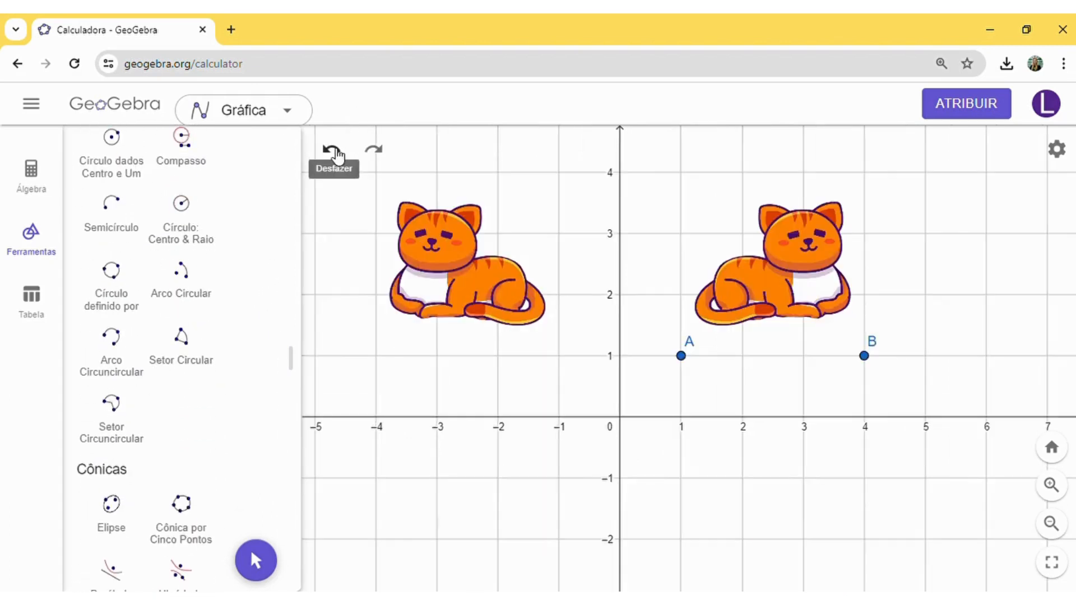
click(337, 154)
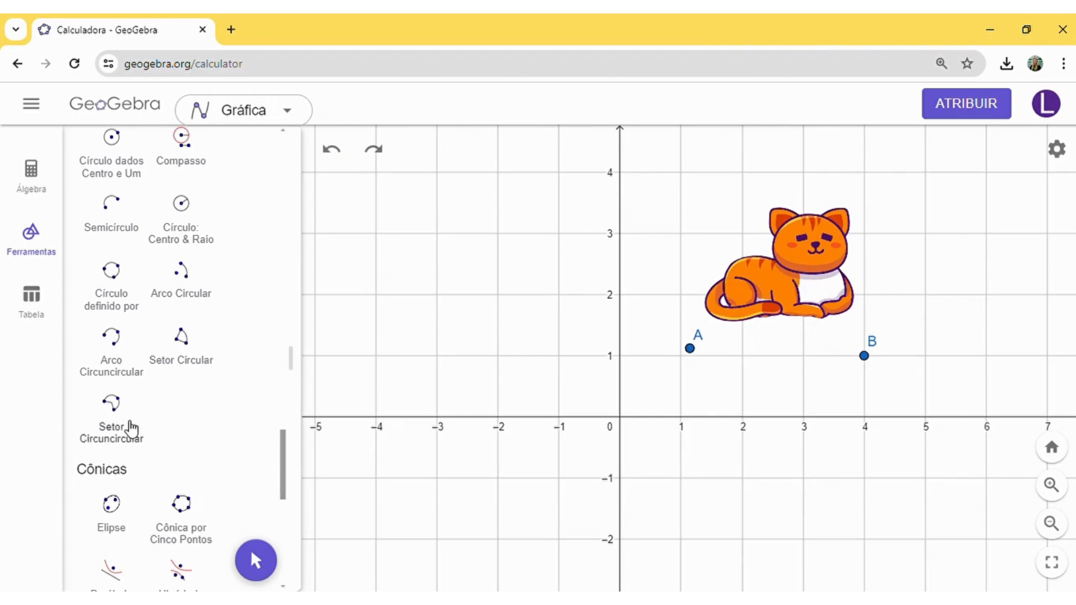
Place a new point at the origin (0, 0) of the coordinate axes.
scroll(131, 428, down, 7)
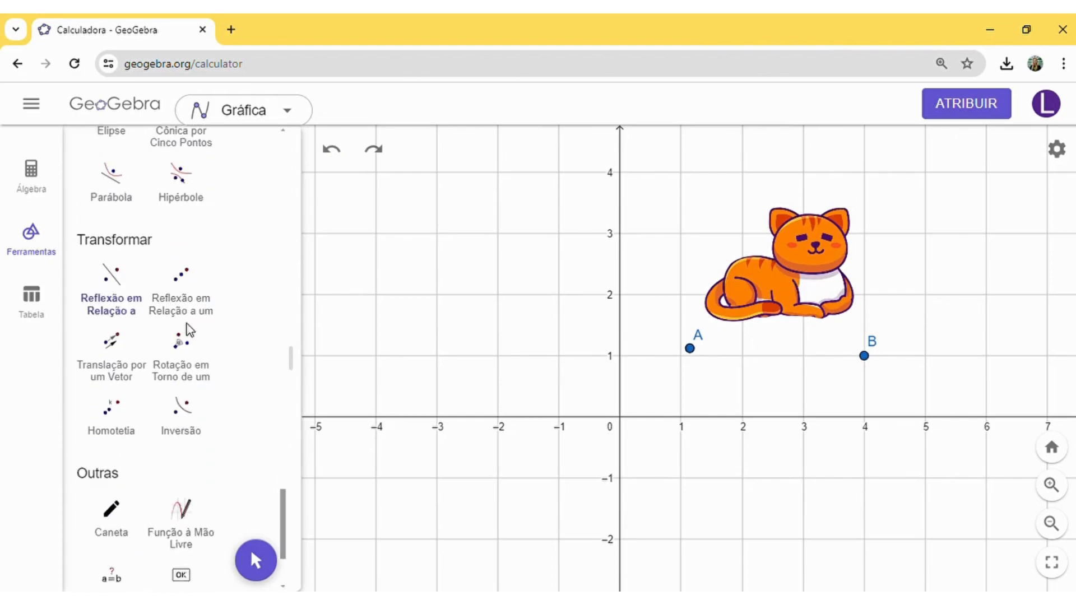
scroll(187, 325, up, 12)
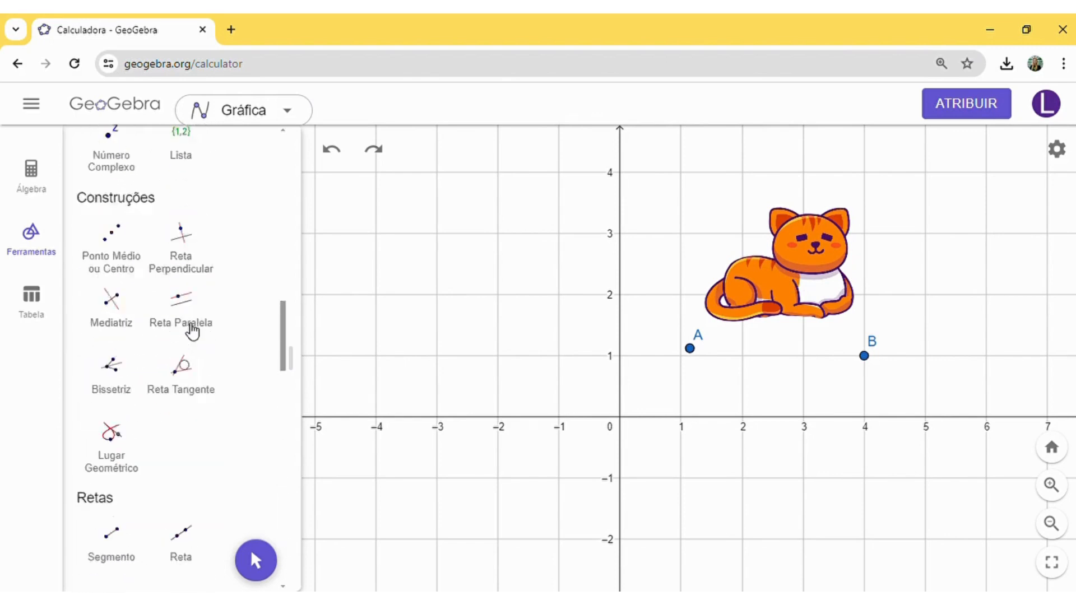
scroll(192, 331, up, 10)
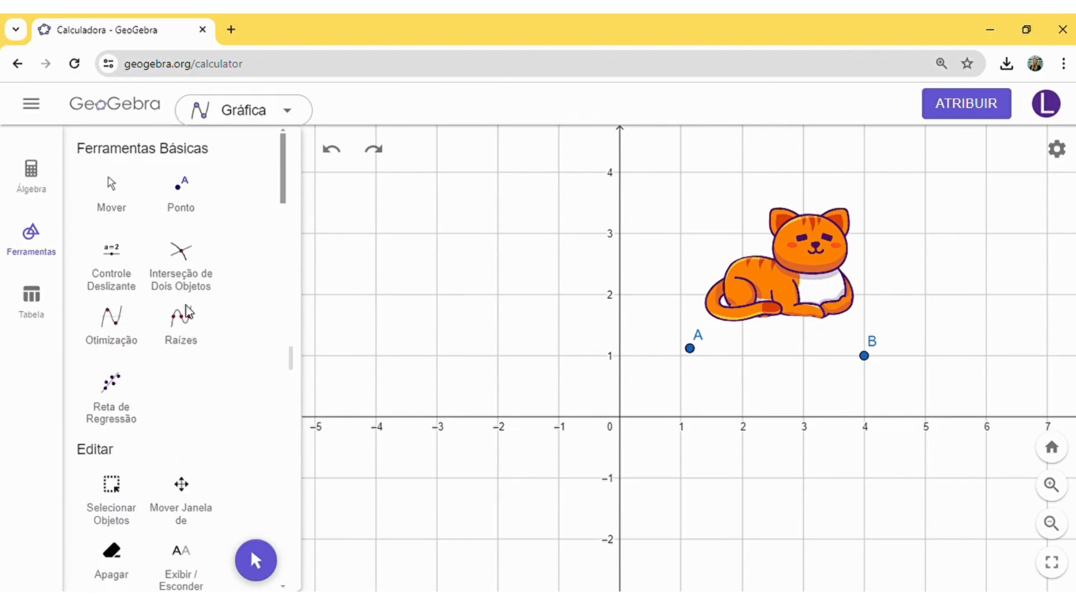
click(204, 189)
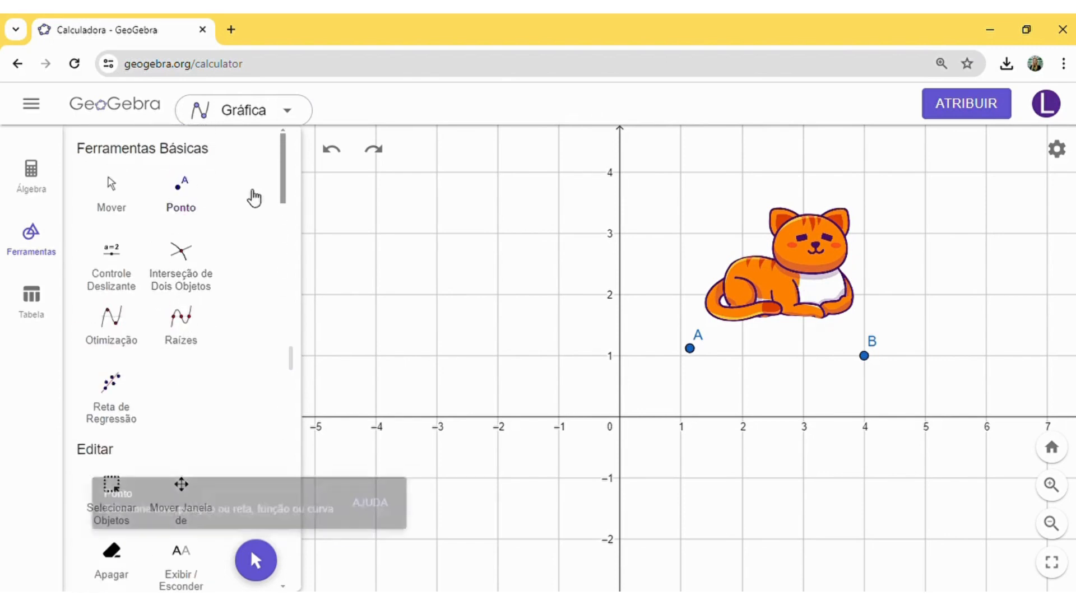
click(627, 420)
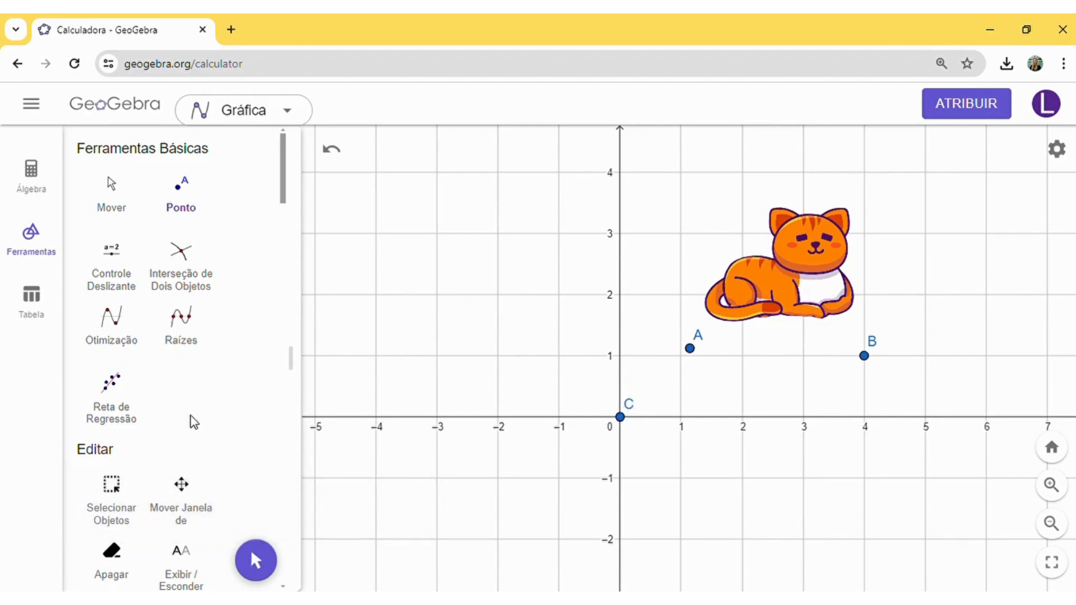
Reflect the cat image about point C at the origin using the reflection about a point tool.
scroll(196, 420, down, 5)
scroll(202, 420, down, 10)
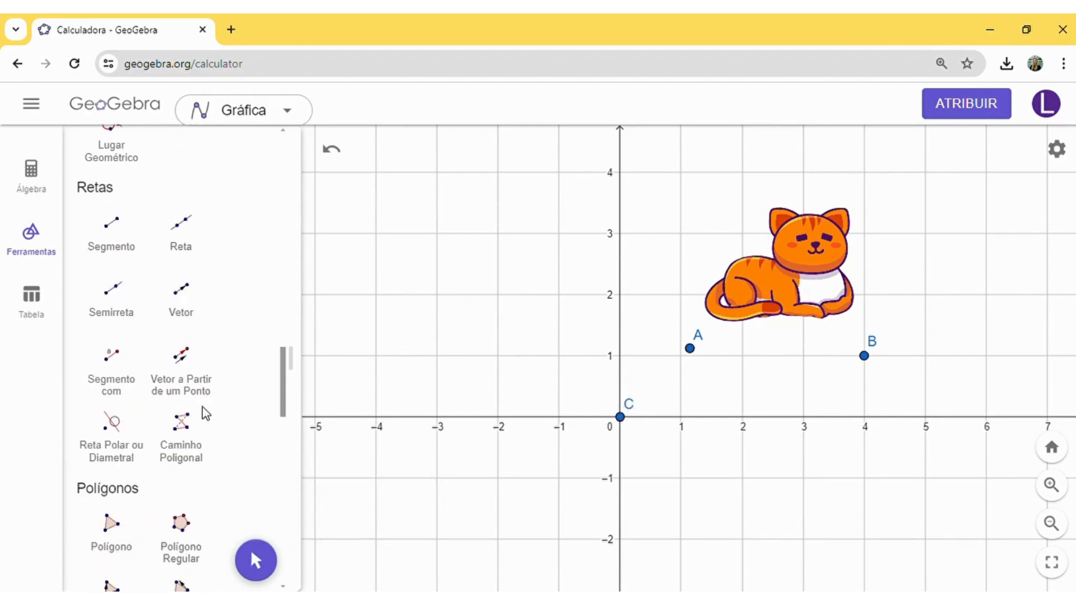
scroll(207, 414, down, 4)
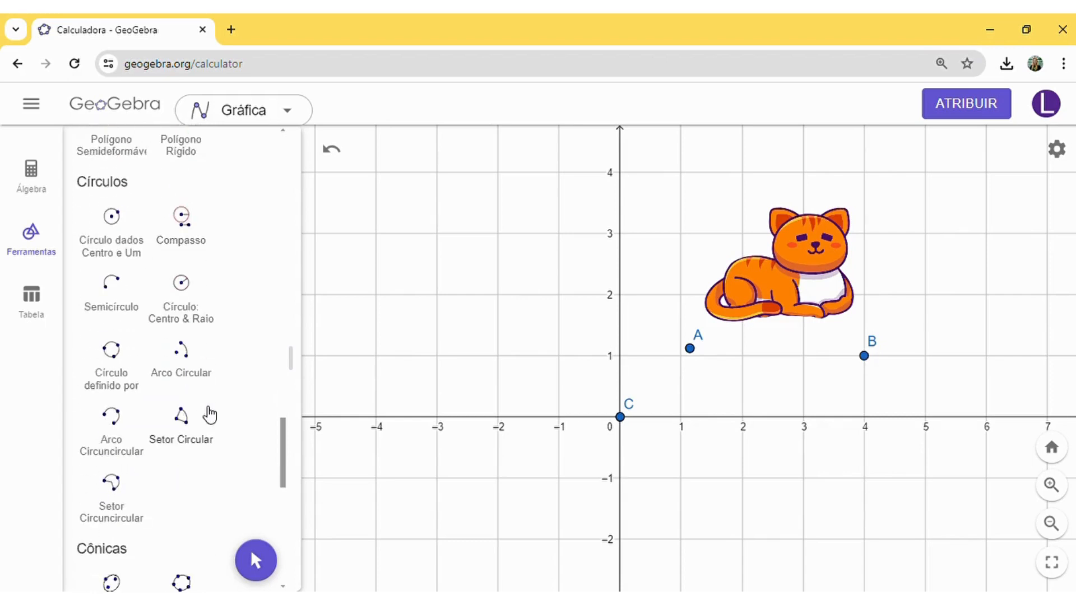
scroll(209, 414, up, 3)
scroll(209, 414, down, 10)
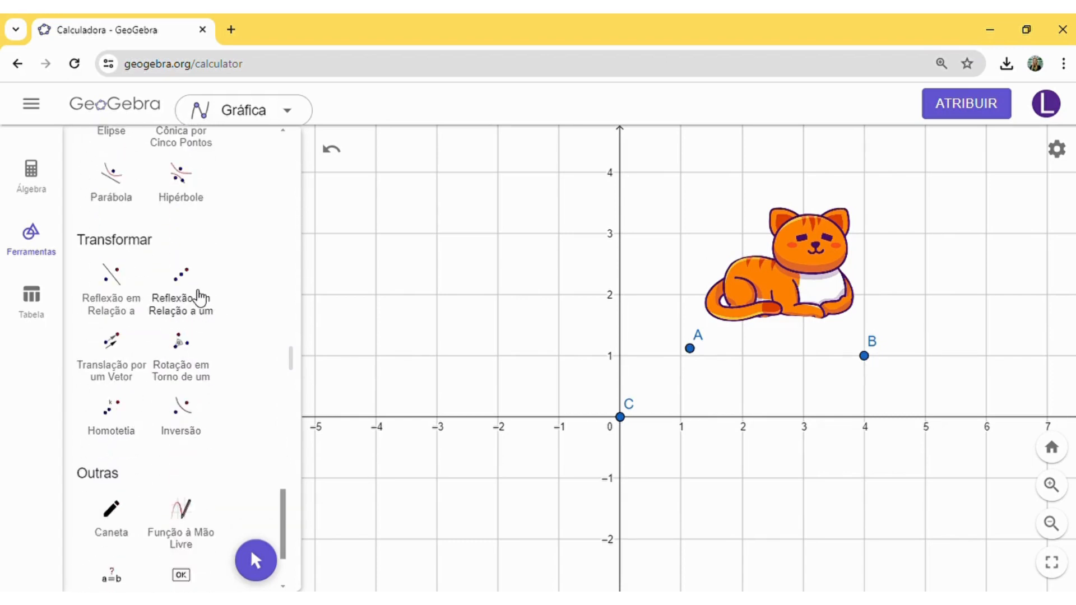
click(198, 297)
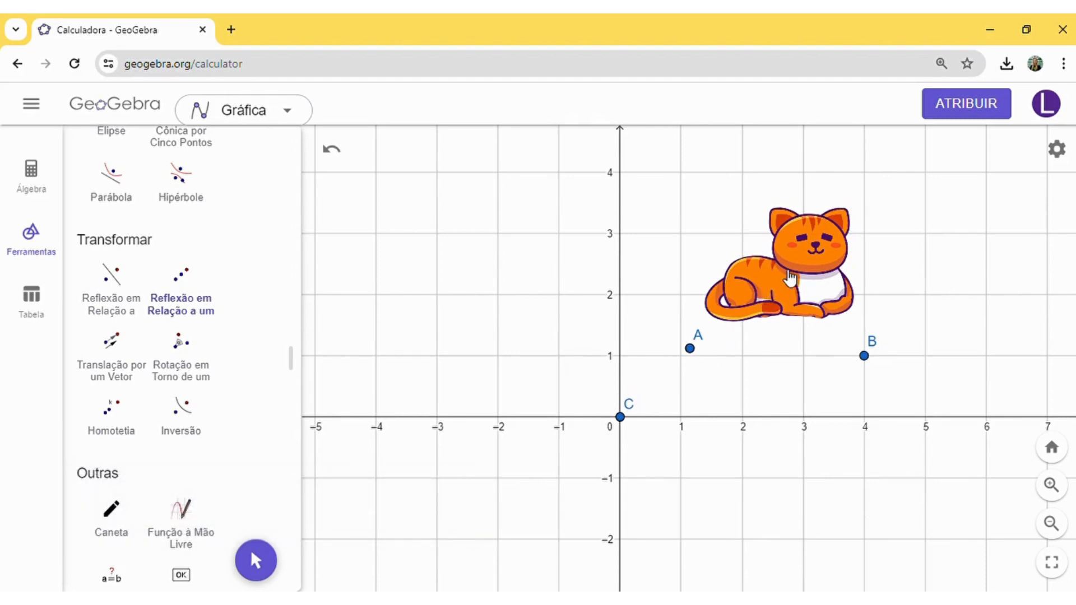
click(790, 277)
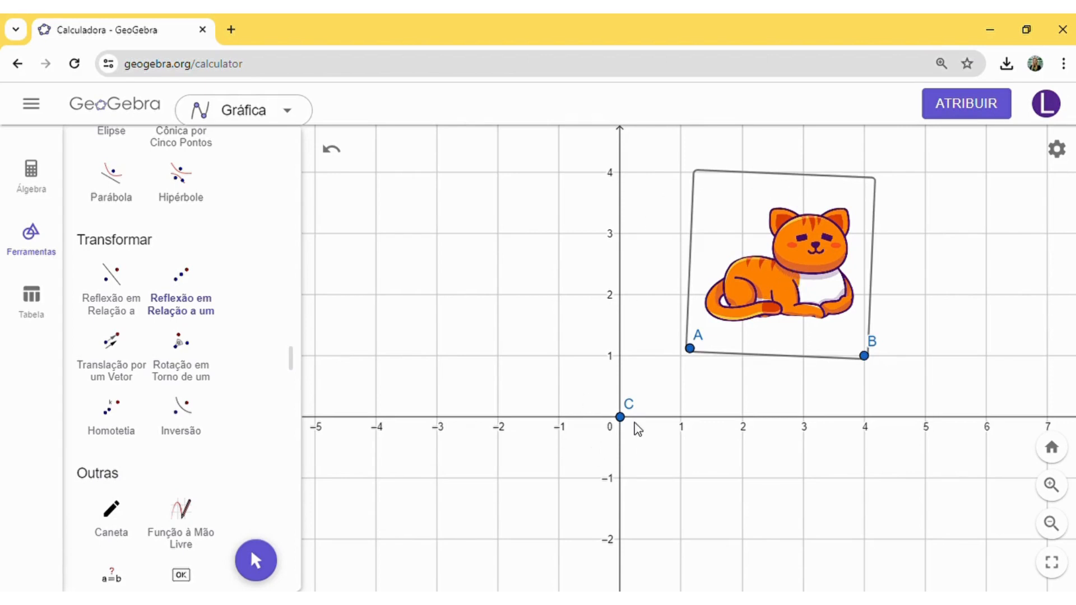
click(621, 417)
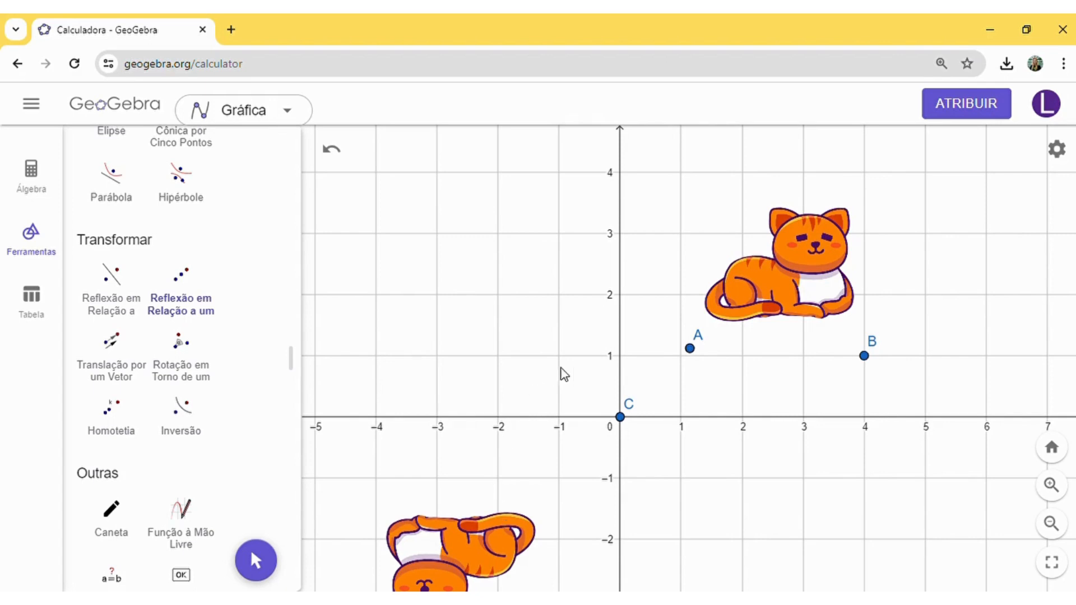
Reflect the original cat image about its base point A, and undo both point reflections.
click(776, 305)
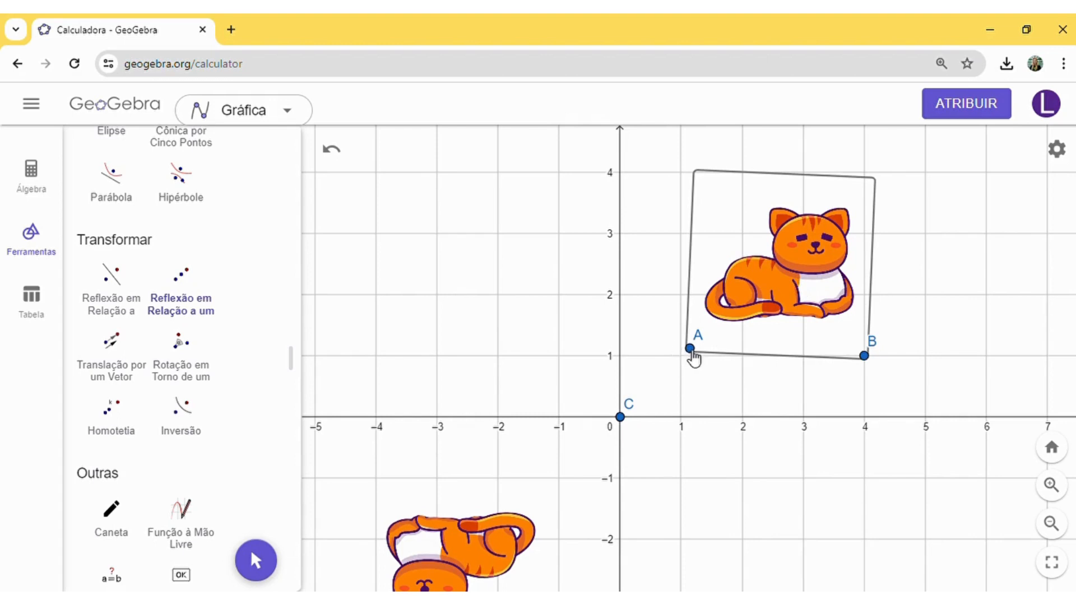
click(689, 349)
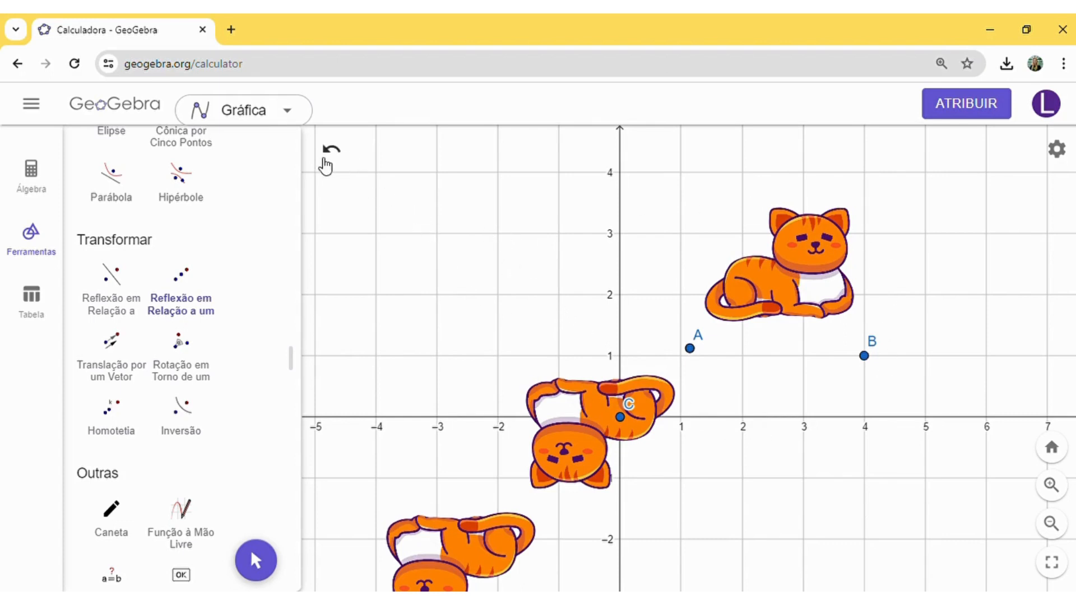
click(337, 158)
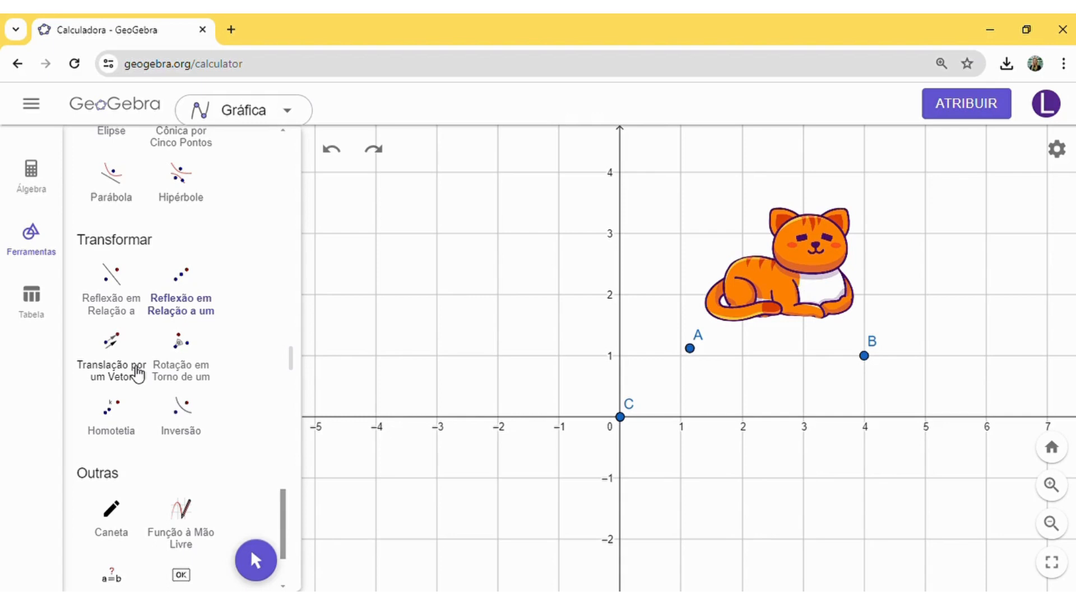
Draw a horizontal vector below the cat image from (1, -1) to (3, -1).
scroll(168, 418, up, 3)
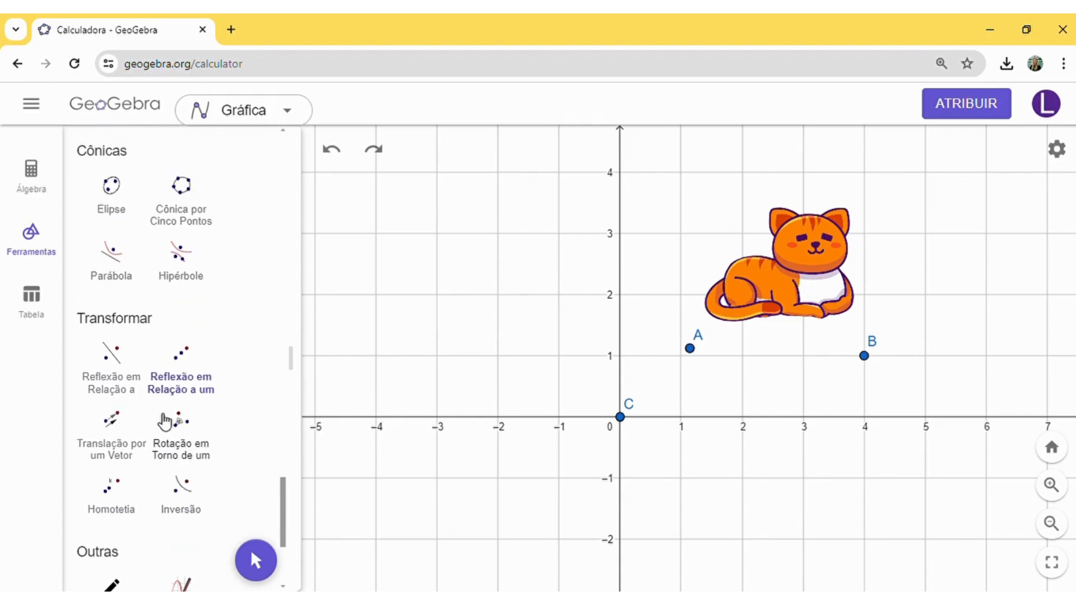
scroll(165, 421, up, 10)
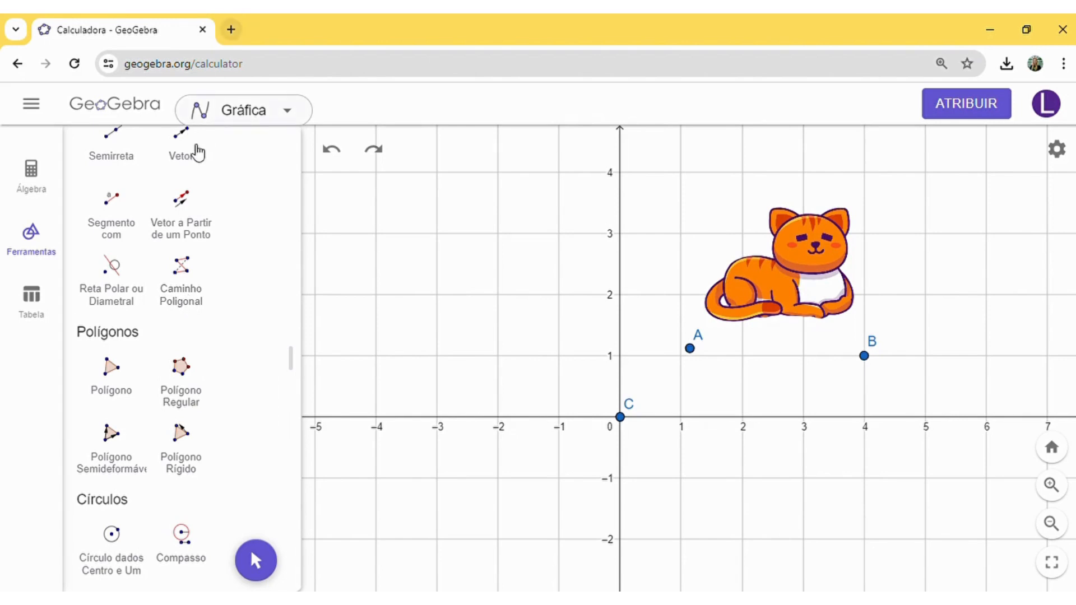
scroll(184, 224, up, 2)
click(187, 229)
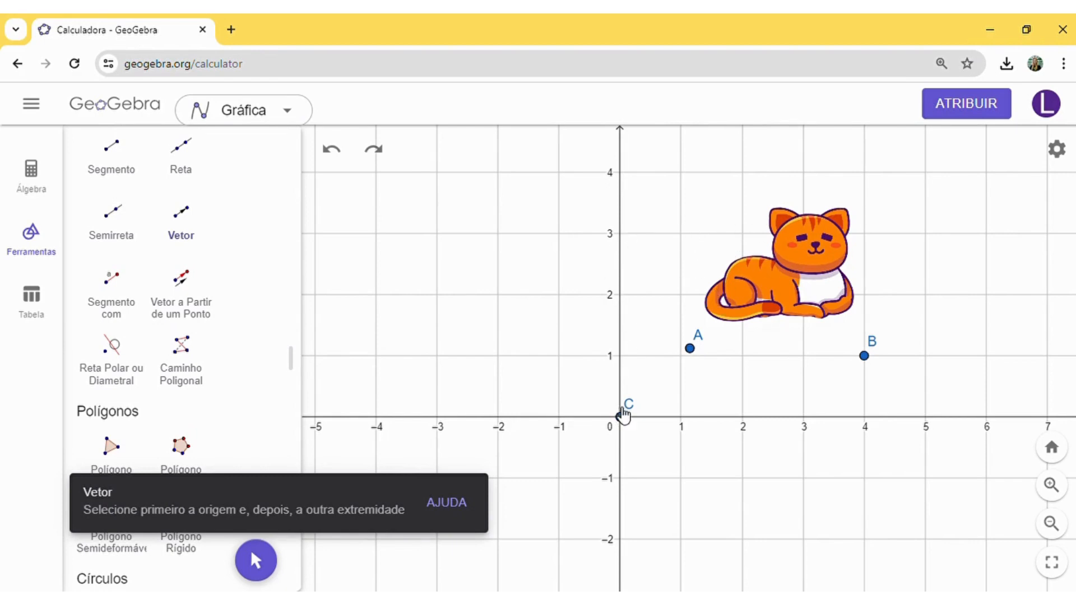
click(681, 479)
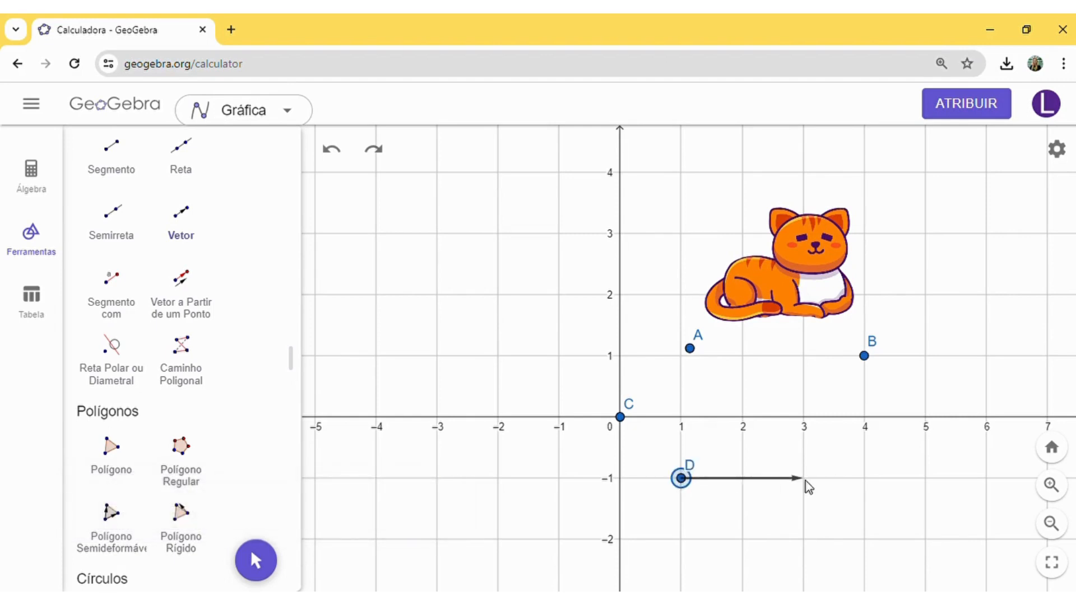
click(804, 479)
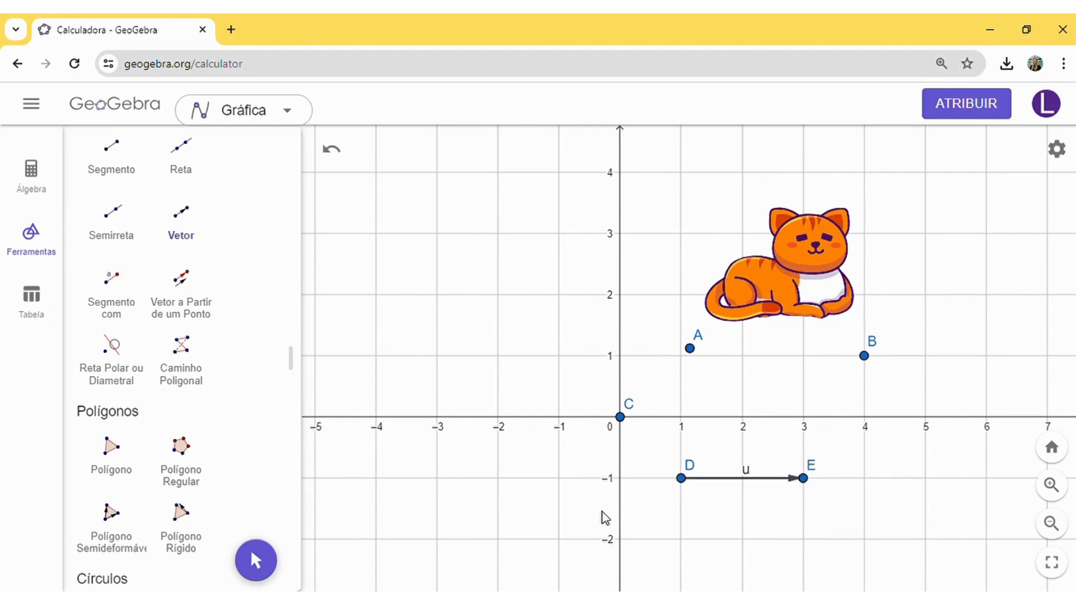
Translate the cat image by vector u using the translation by a vector tool.
scroll(209, 428, down, 13)
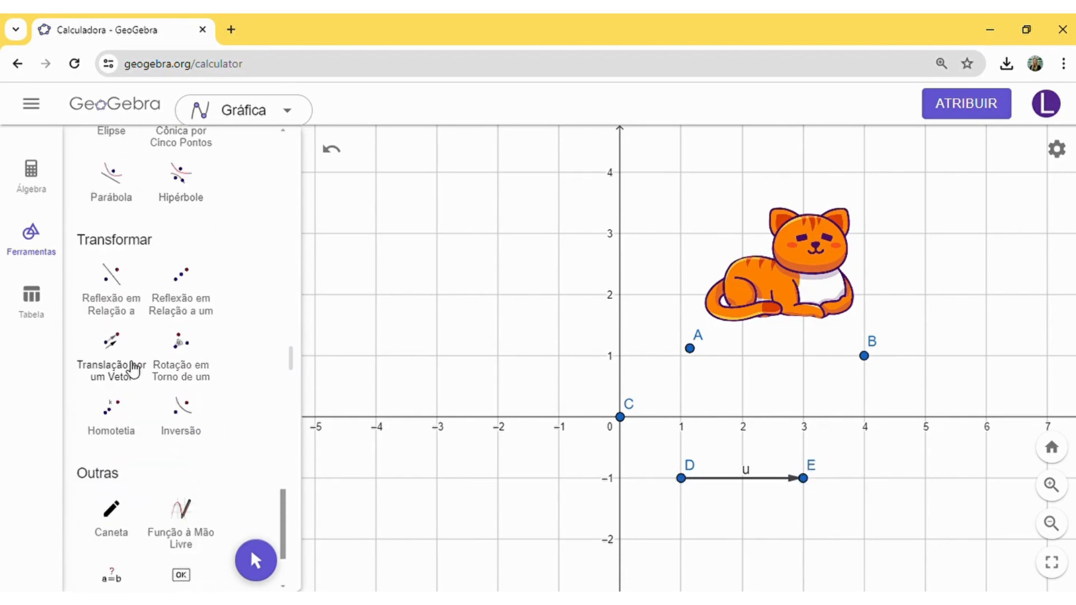
click(128, 371)
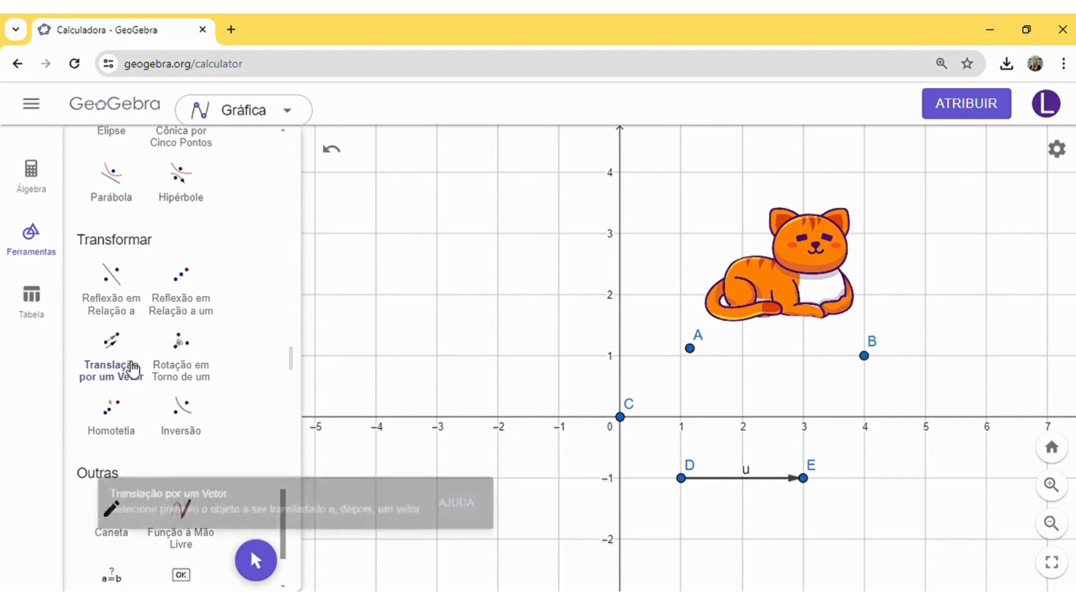
click(780, 322)
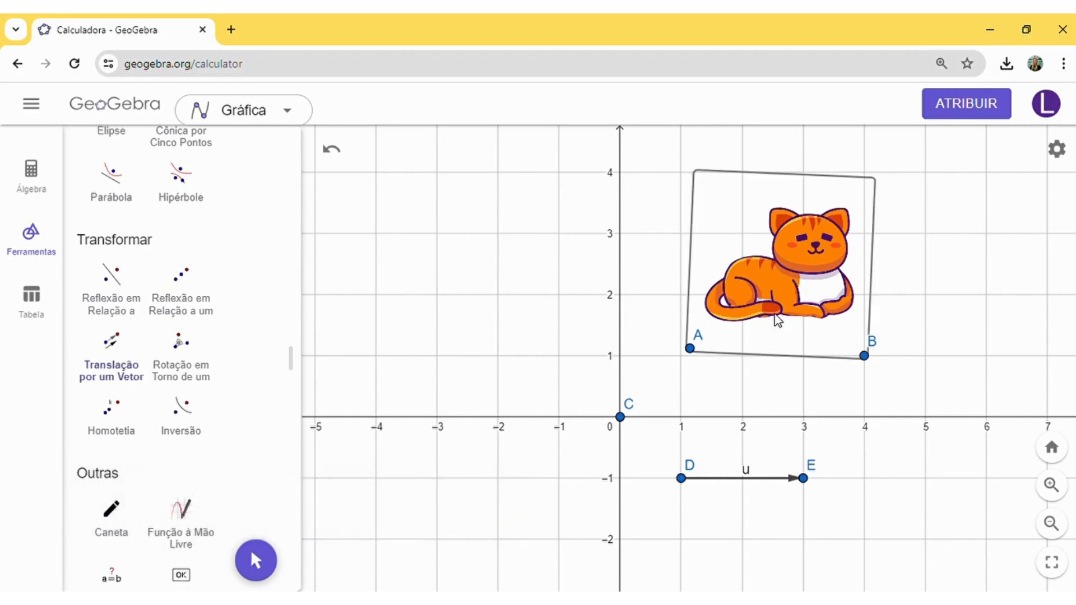
click(744, 487)
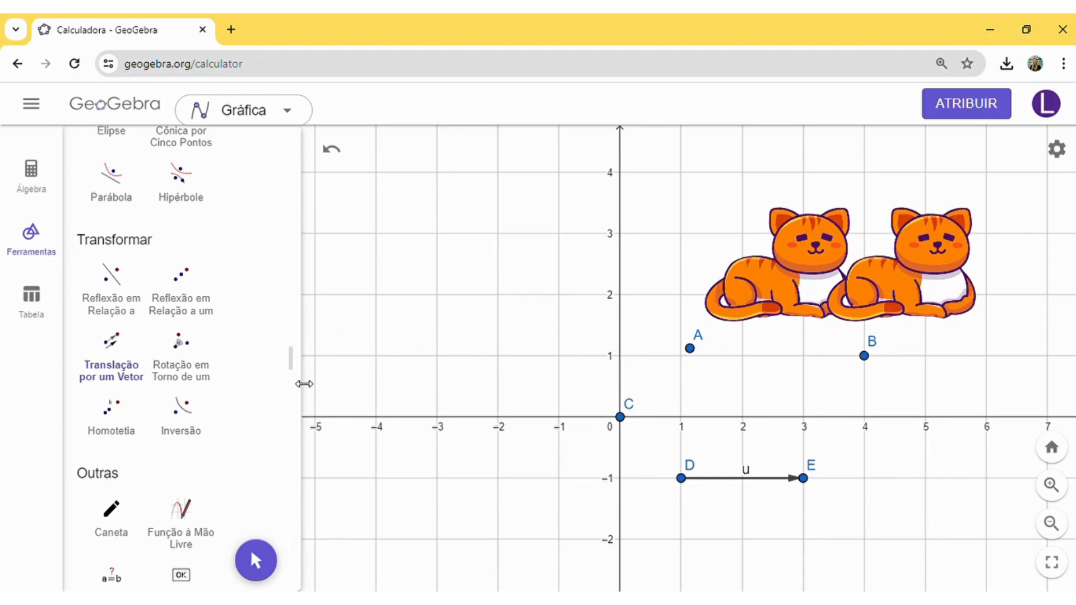
Extend vector u by moving endpoint E to (4, -1), and undo back to before the vector was drawn.
scroll(220, 356, up, 15)
scroll(221, 356, up, 10)
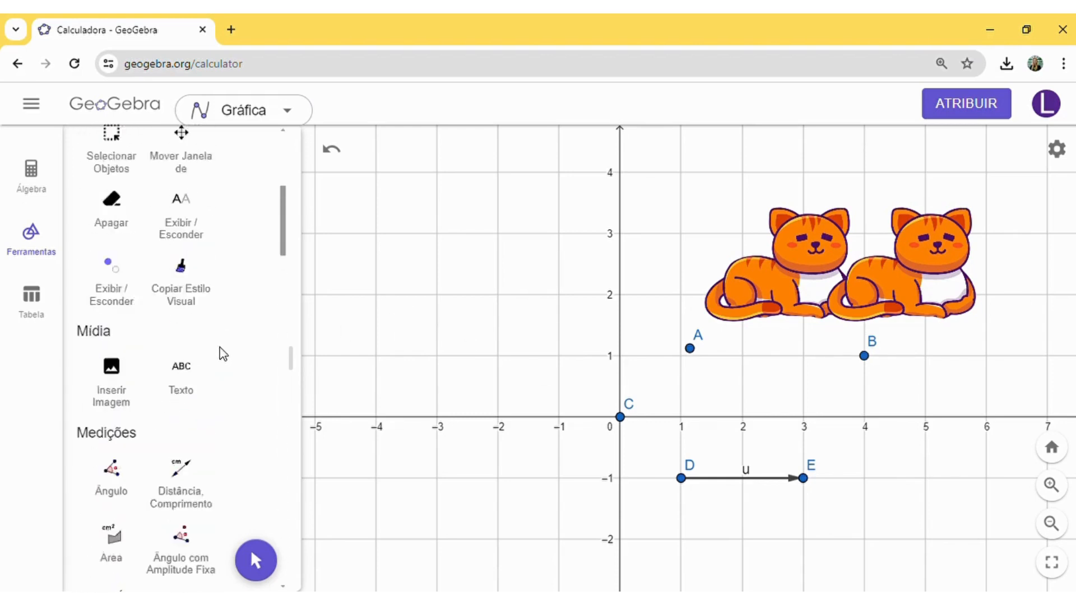
click(128, 186)
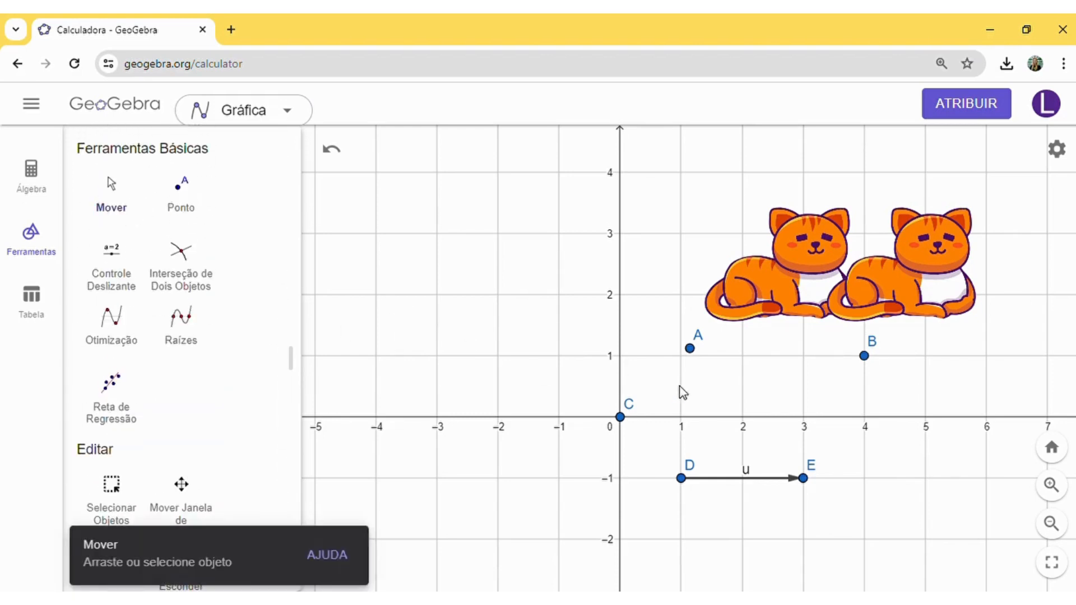
drag(805, 479, 863, 480)
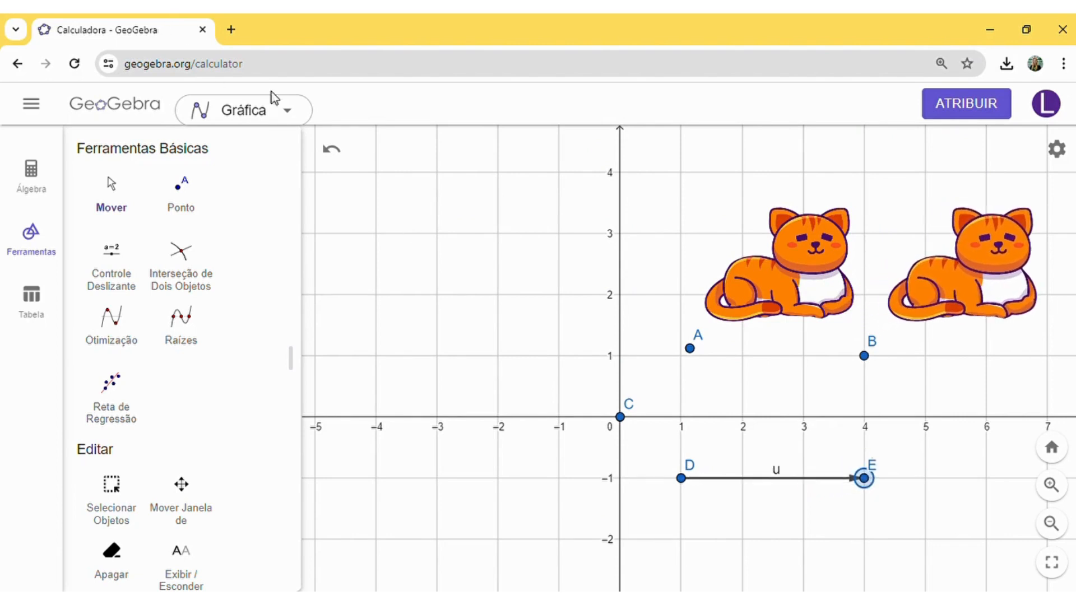
click(335, 149)
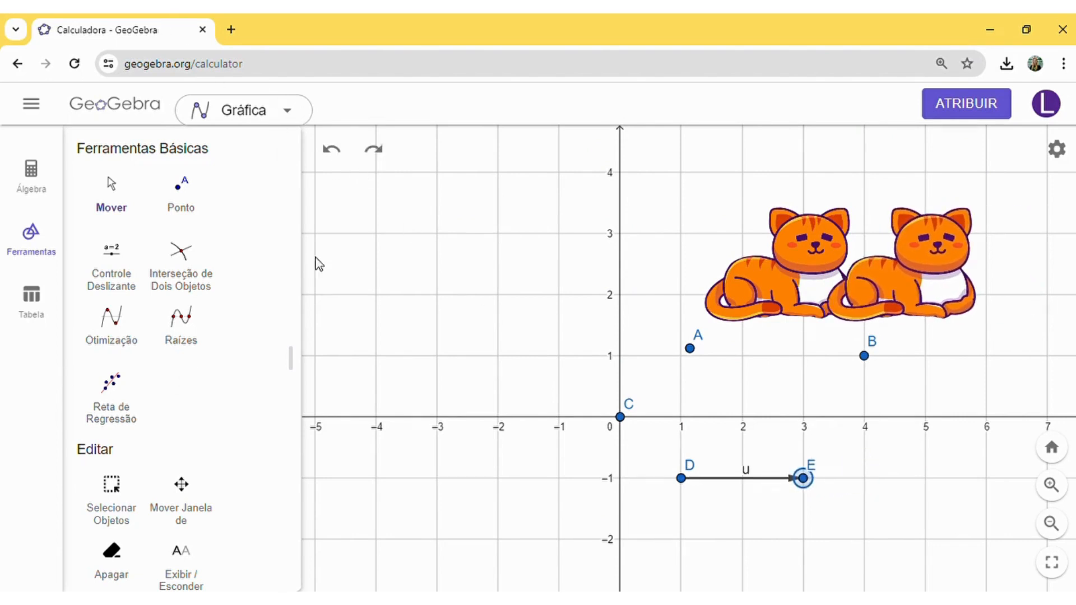
click(332, 150)
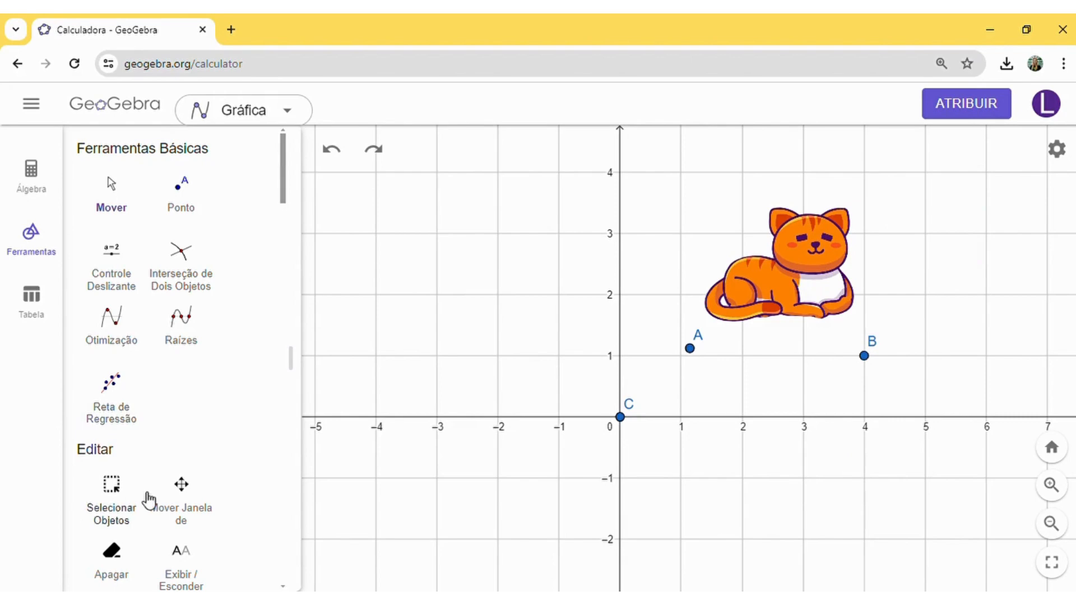
Rotate the cat image 90° clockwise about point C at the origin.
scroll(152, 496, down, 5)
scroll(154, 490, down, 15)
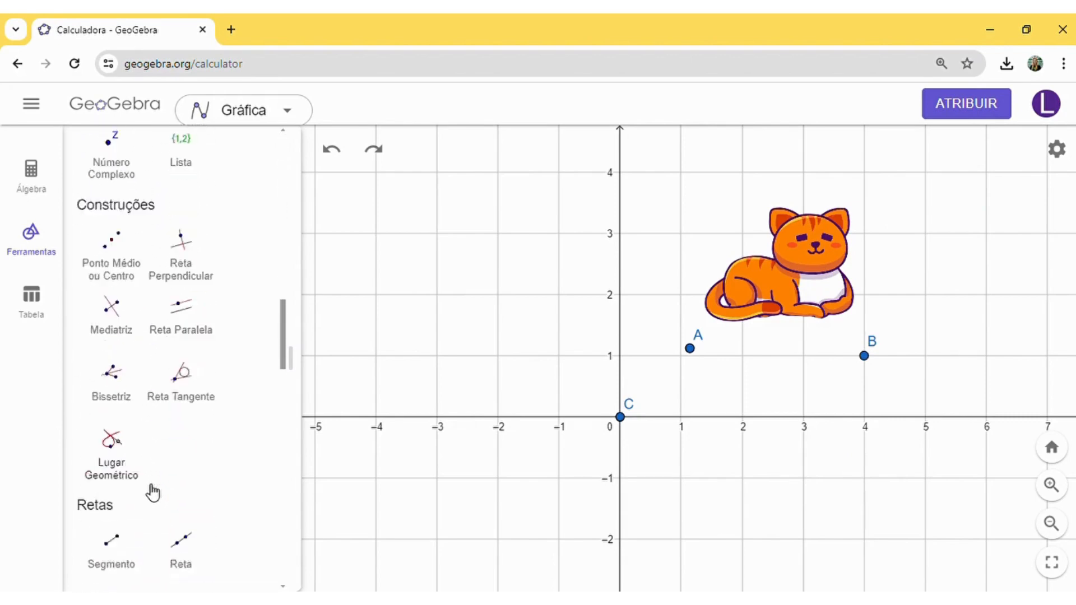
scroll(160, 498, down, 15)
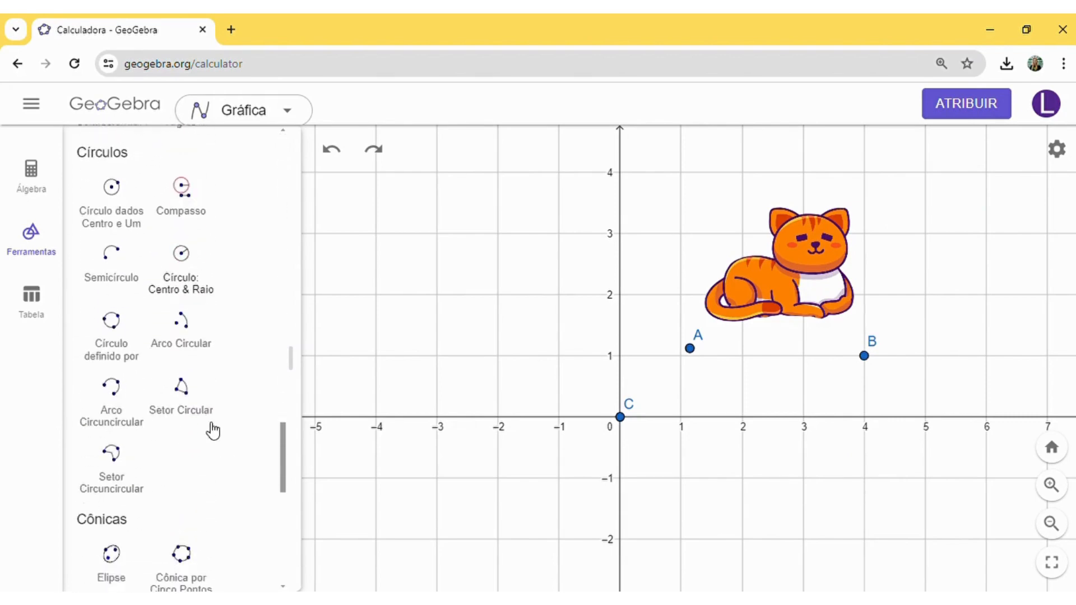
scroll(199, 421, down, 3)
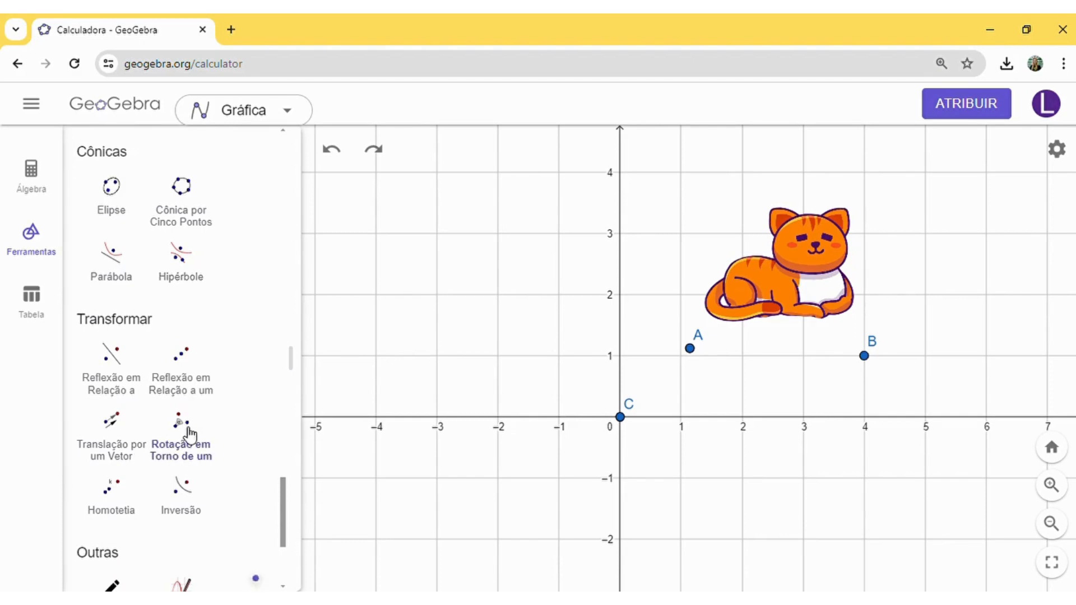
click(205, 436)
click(804, 275)
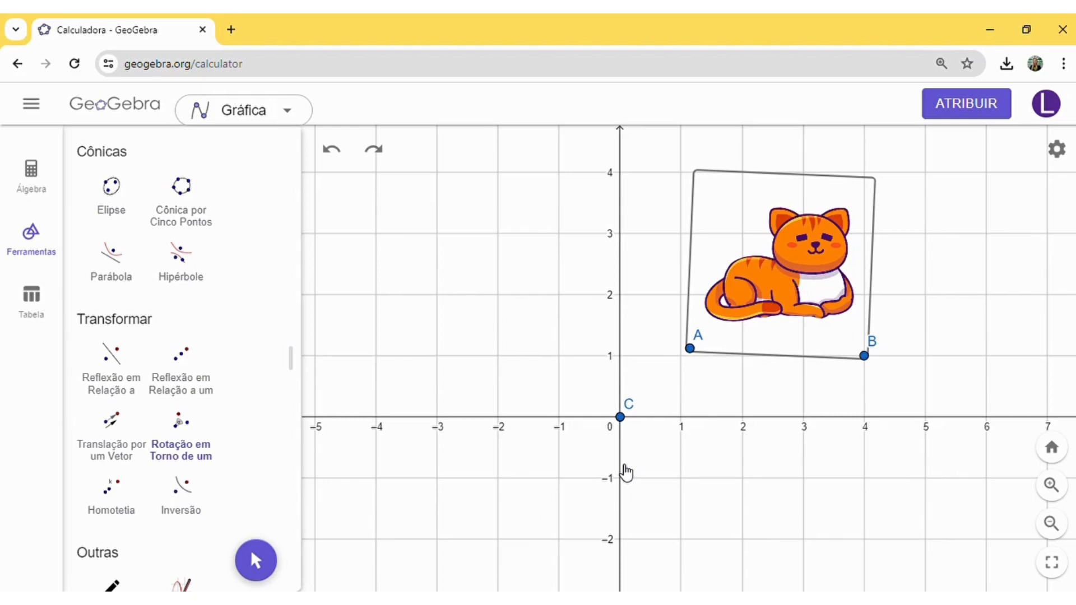
click(628, 425)
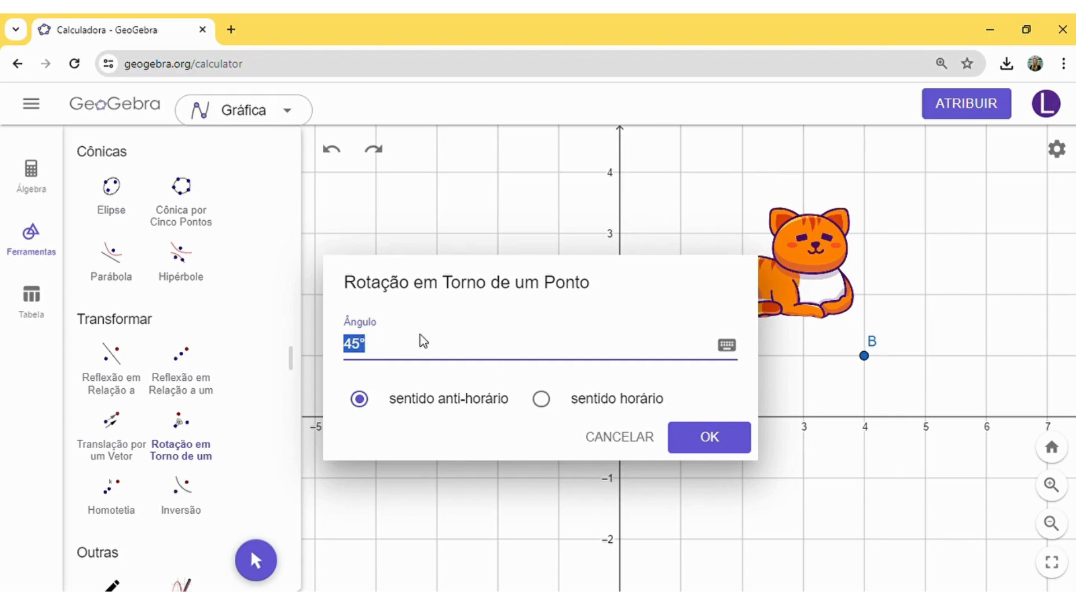
key(BackSpace)
text(90)
click(539, 401)
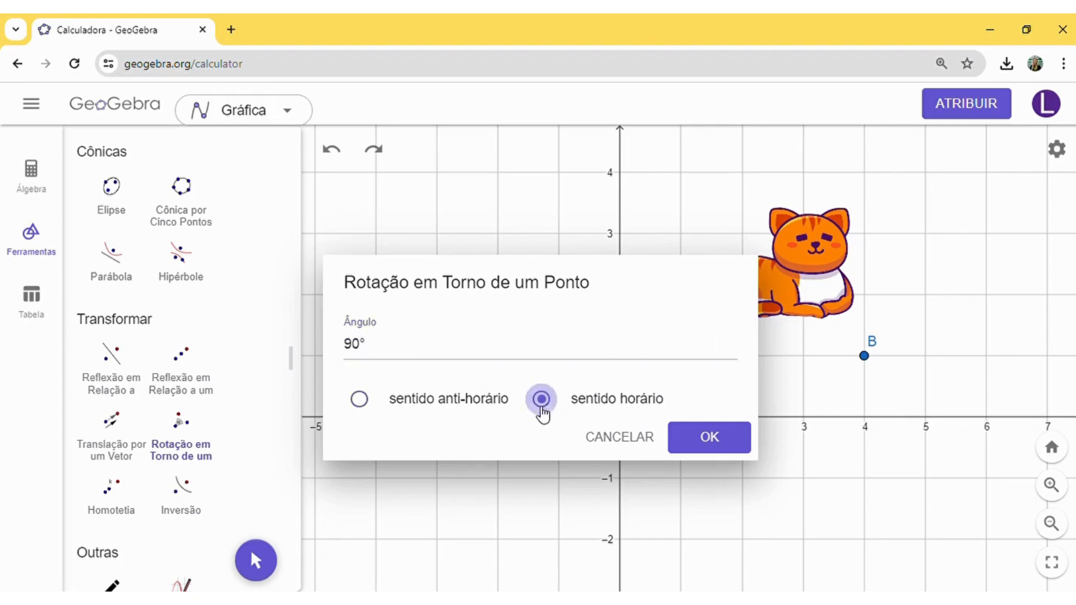
click(725, 438)
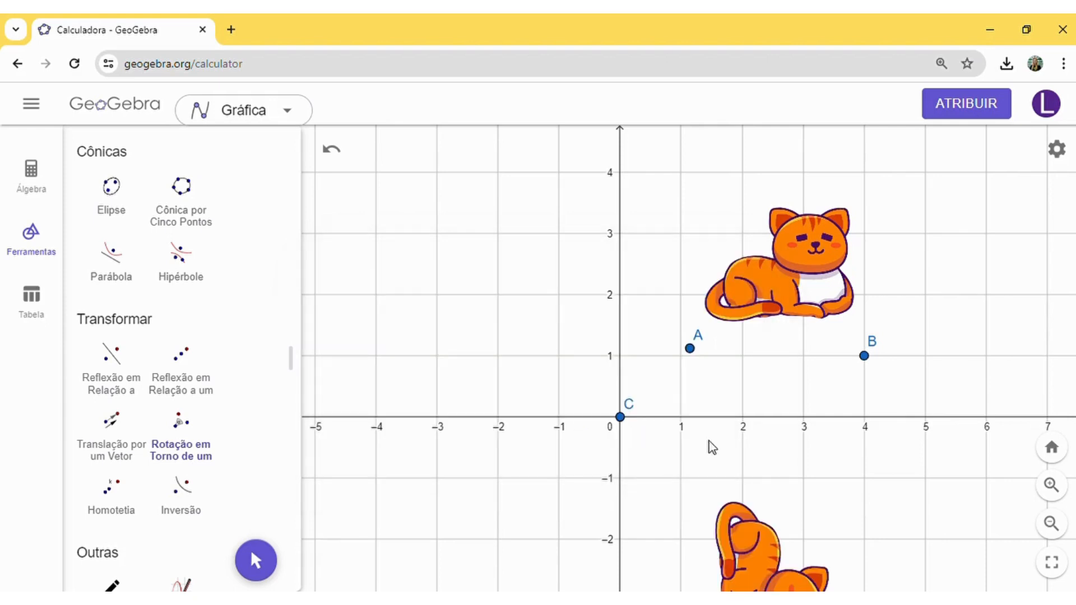
Rotate the cat copy below the x-axis another 90° clockwise about point C.
scroll(828, 549, down, 3)
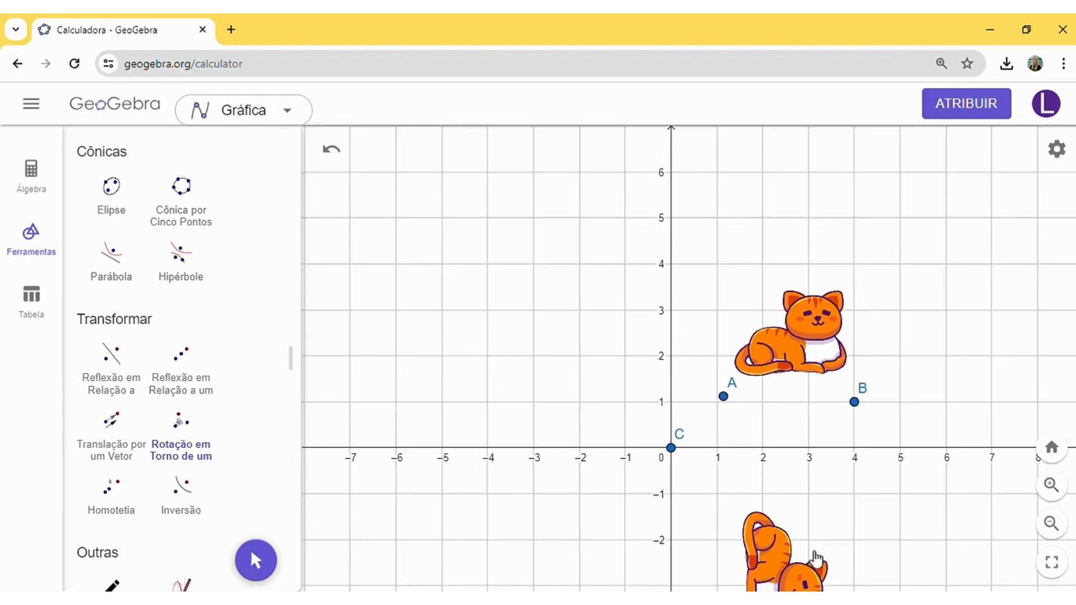
click(771, 543)
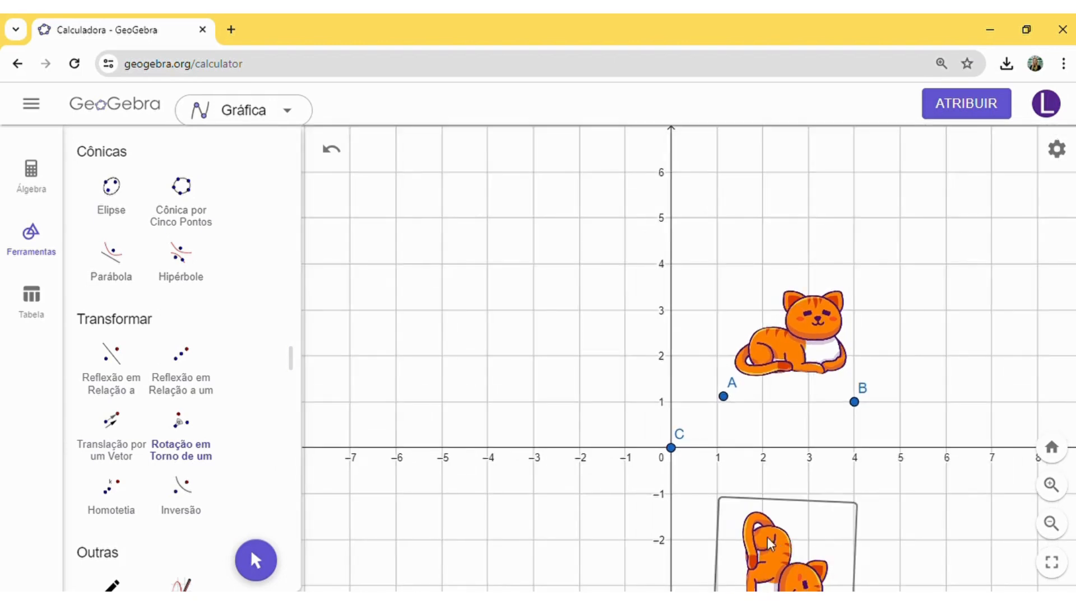
click(672, 449)
text(900)
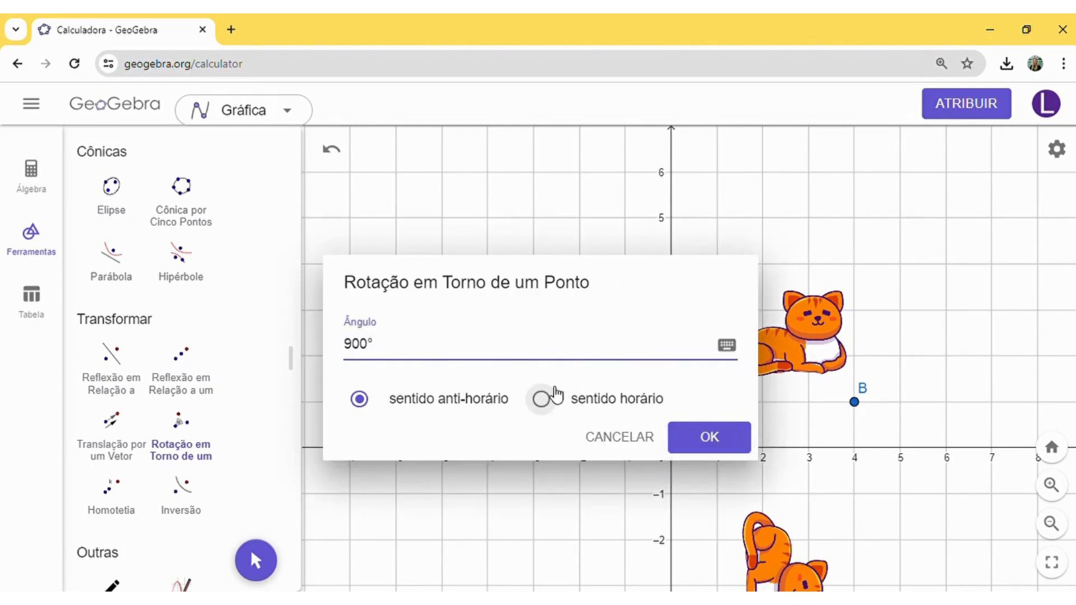
click(555, 396)
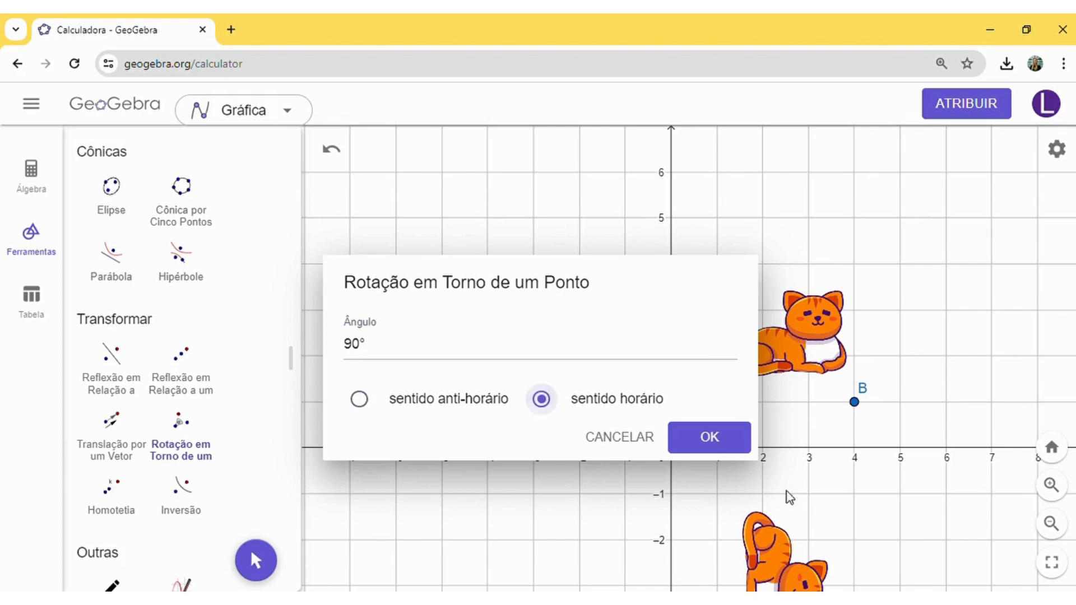
click(715, 438)
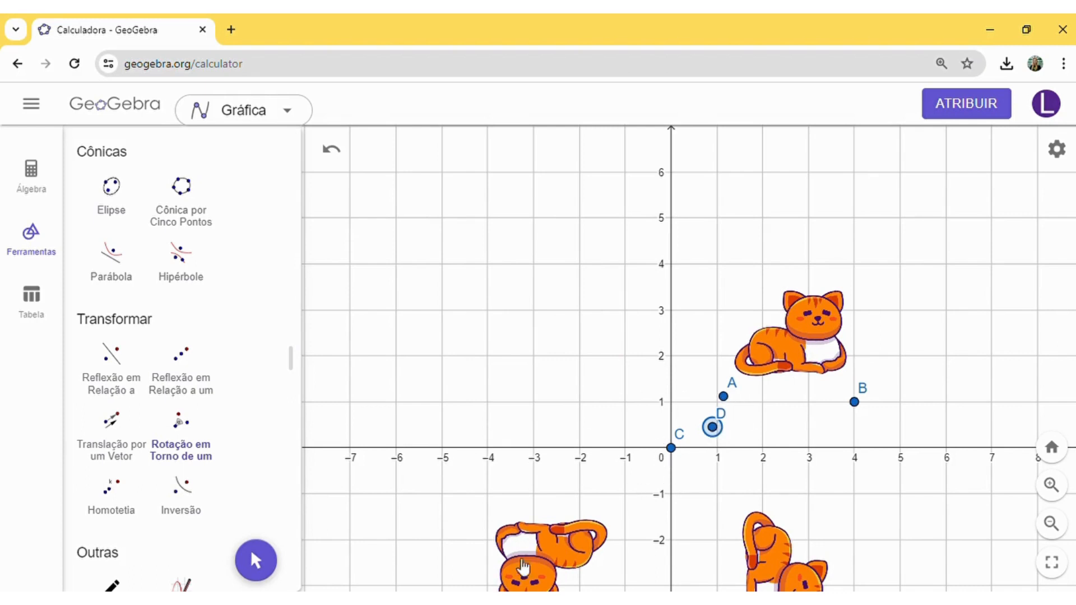
click(571, 537)
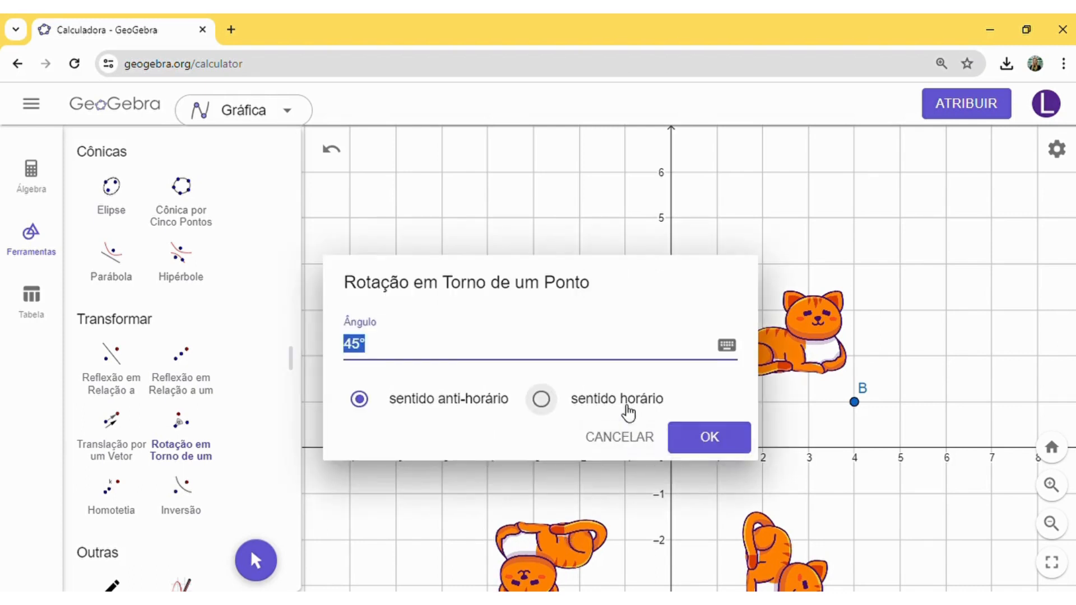
click(598, 440)
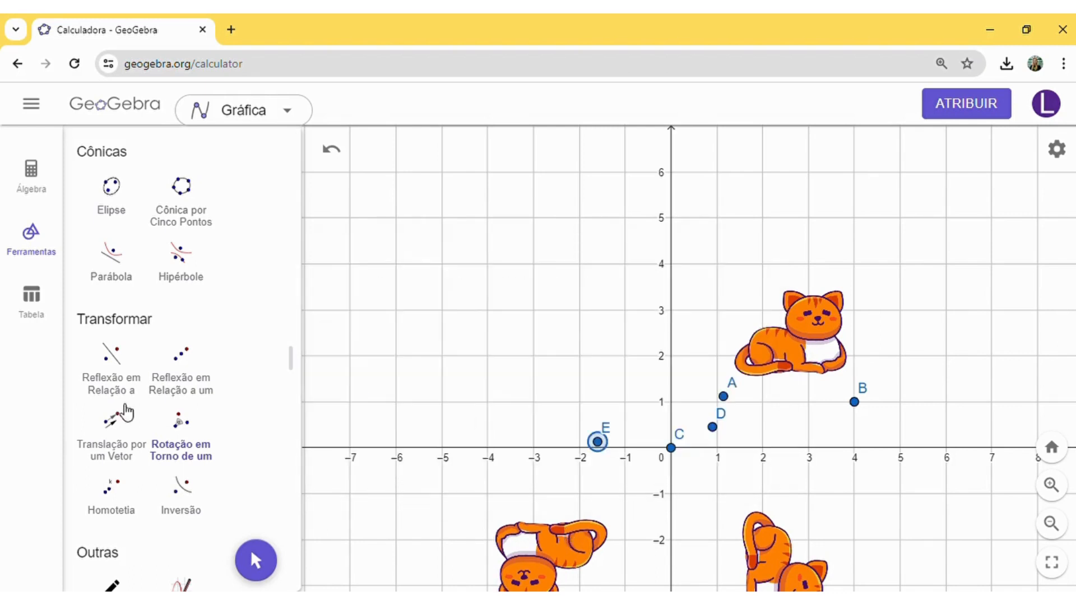
click(210, 435)
Delete the stray points E and D near the origin.
scroll(134, 319, up, 15)
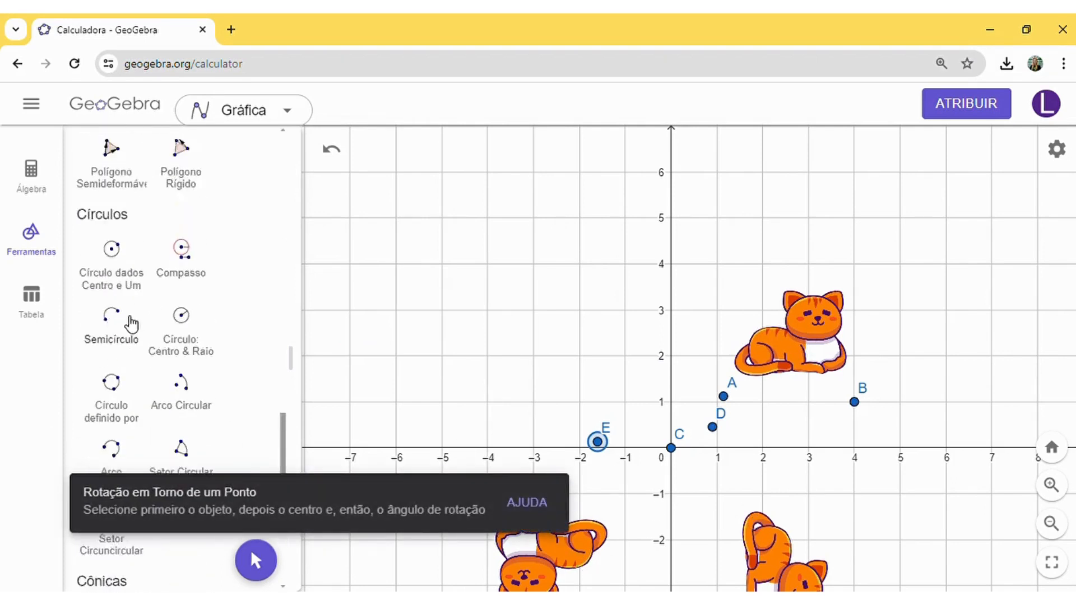
scroll(144, 318, up, 5)
click(116, 207)
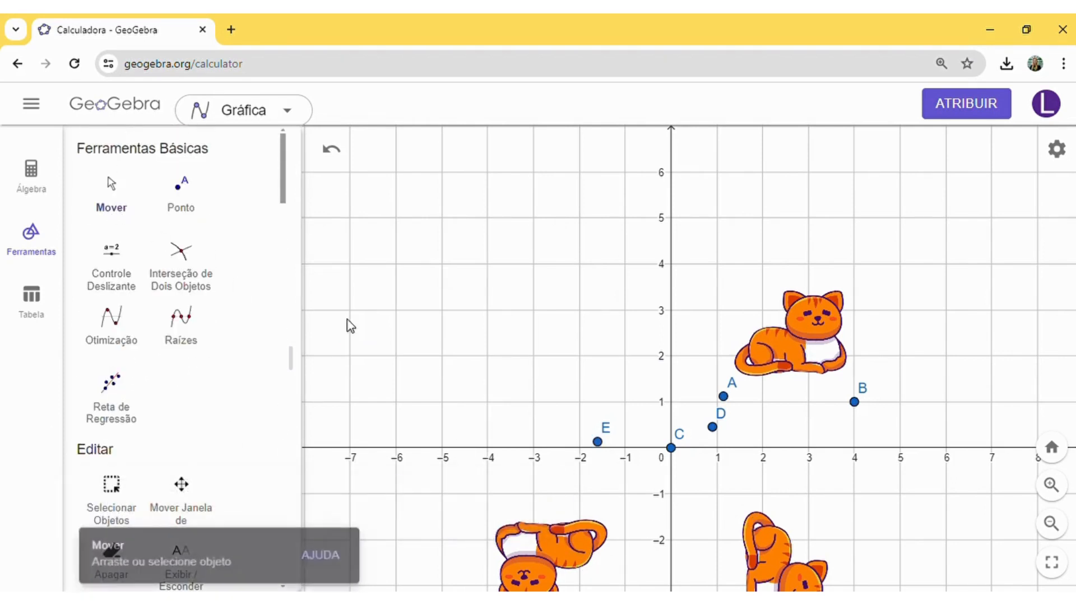
click(604, 451)
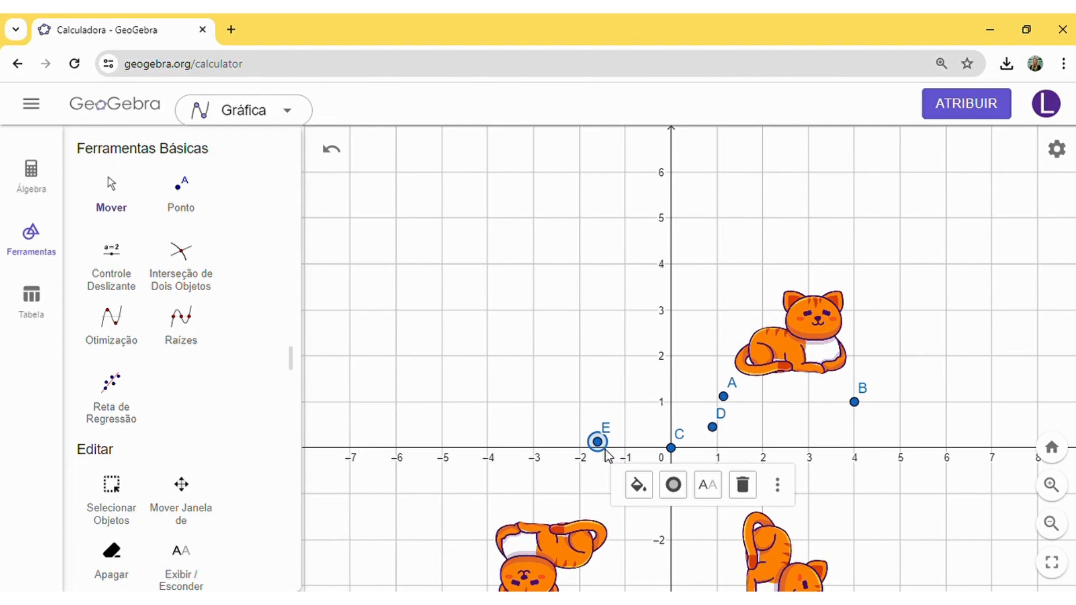
key(Delete)
click(710, 425)
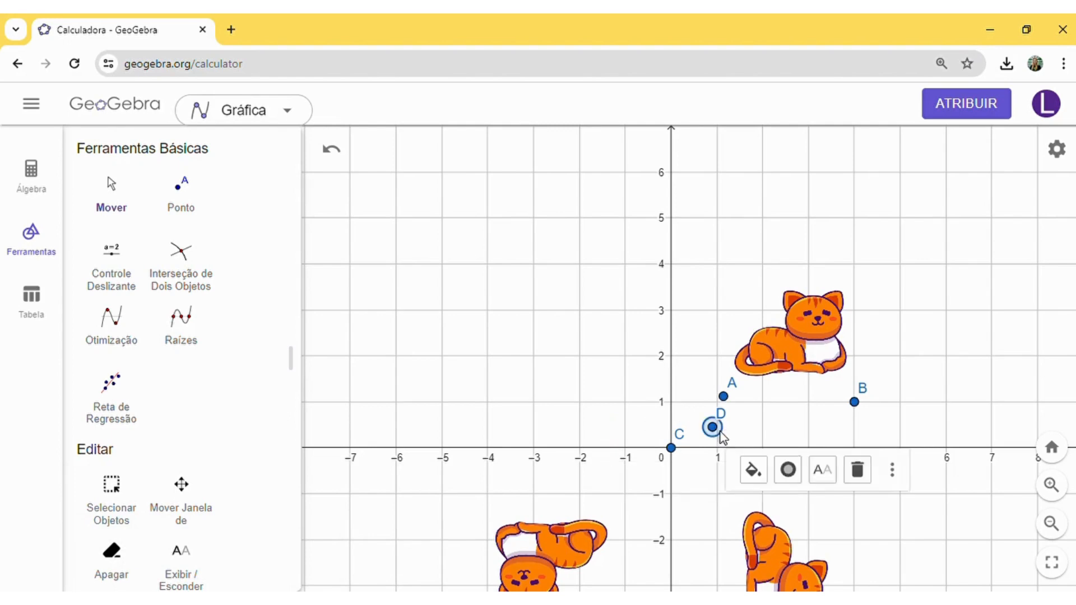
key(Delete)
Rotate the upside-down cat copy in the third quadrant 90° clockwise about point C.
scroll(180, 460, down, 15)
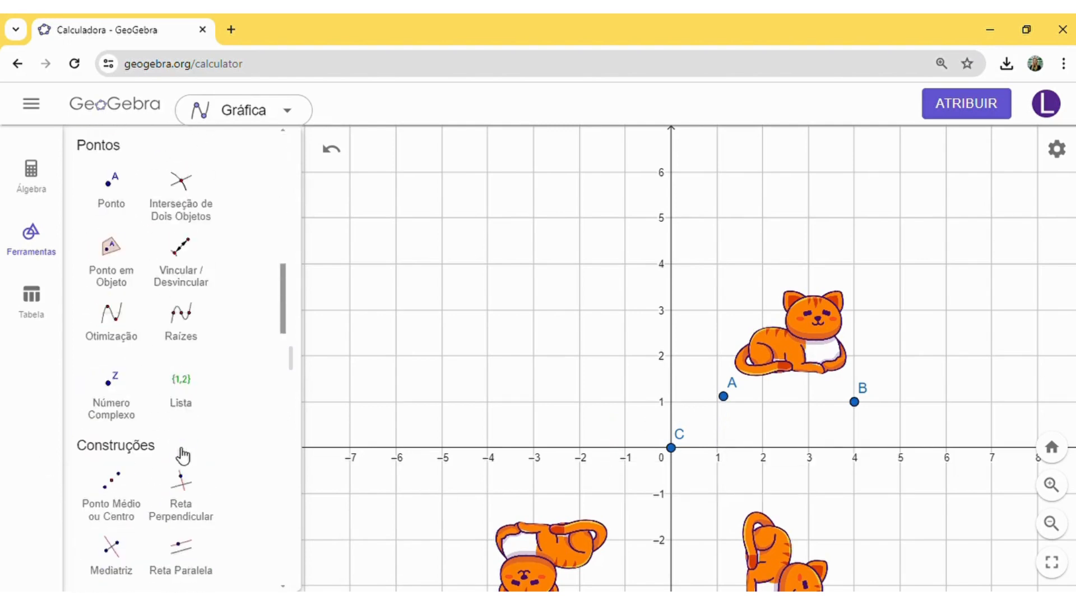
scroll(183, 458, down, 12)
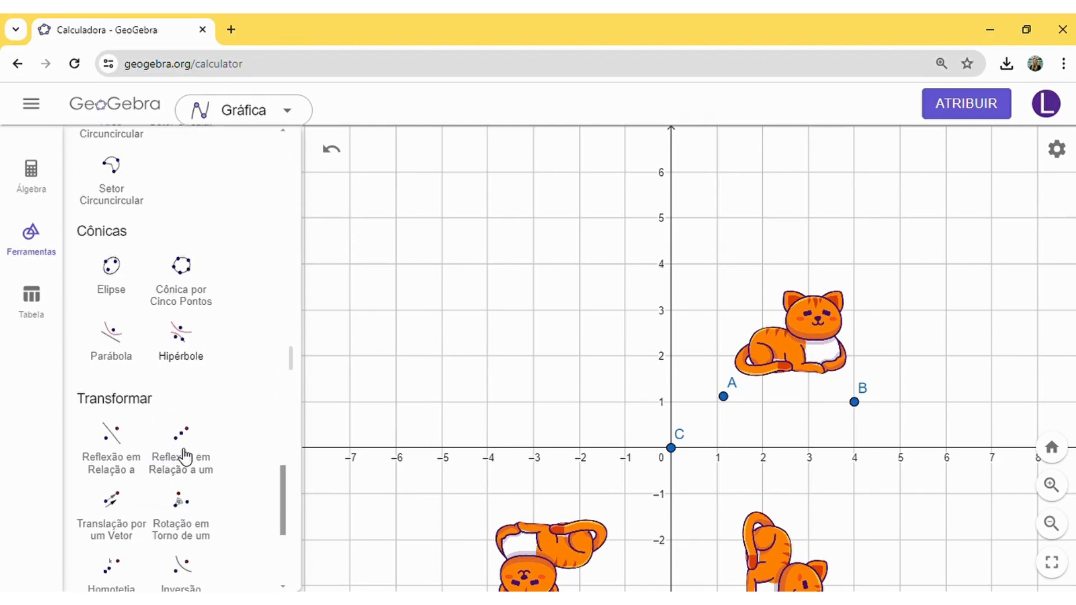
click(185, 502)
click(562, 562)
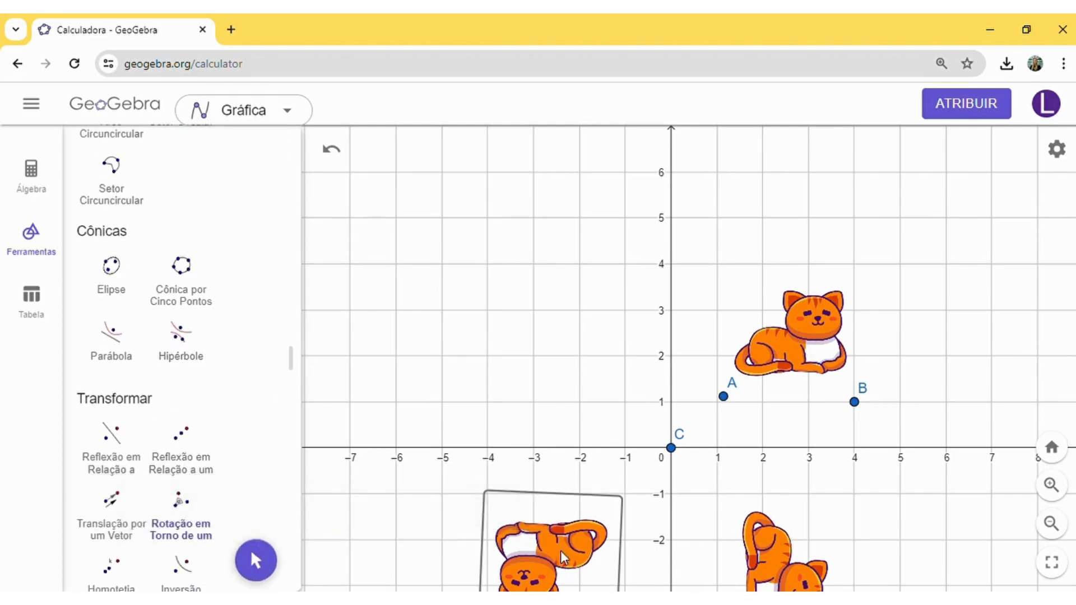
click(675, 452)
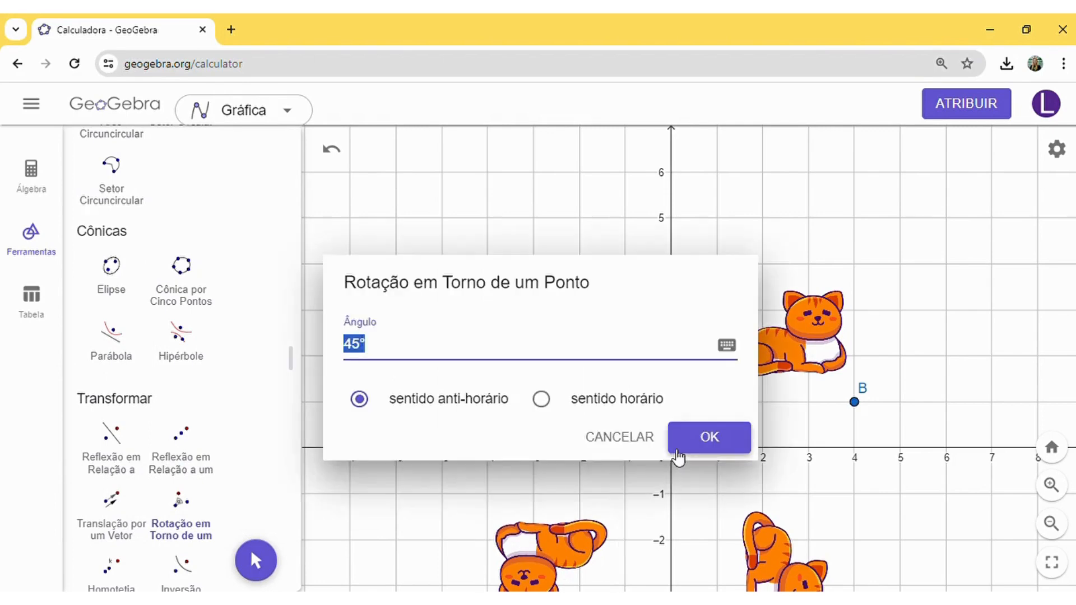
text(90)
click(542, 399)
click(715, 439)
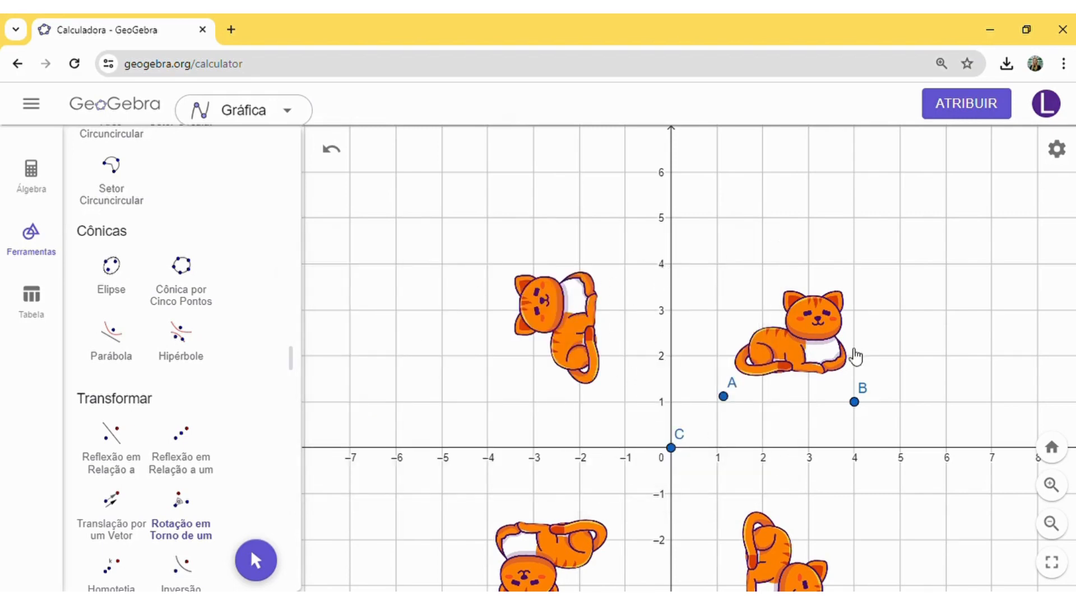
Rotate the original cat image 45° clockwise about point C.
click(764, 353)
click(676, 455)
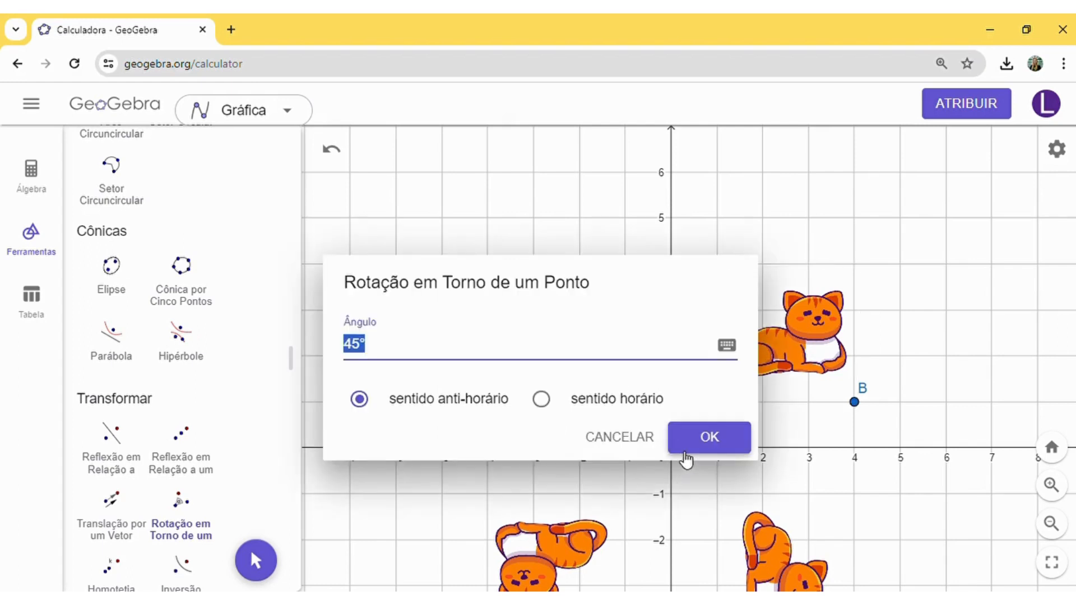
click(616, 408)
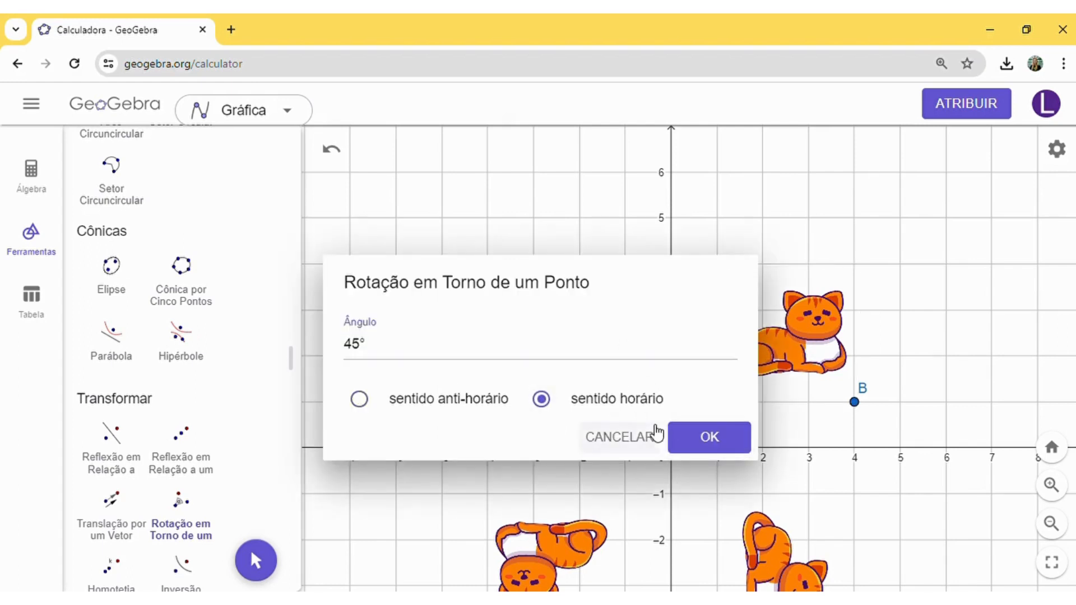
click(734, 434)
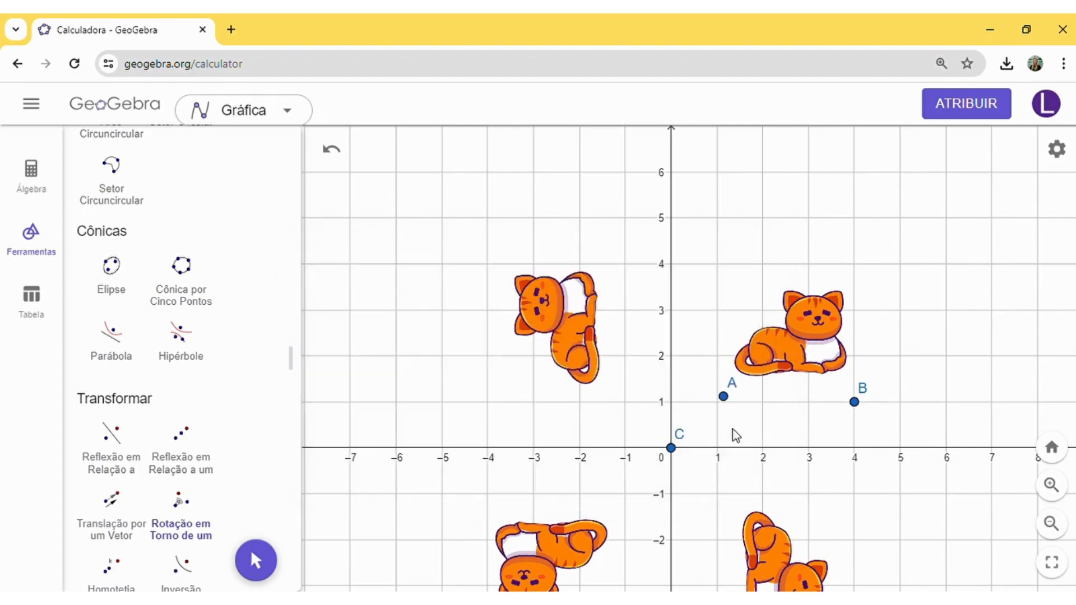
Rotate the original cat image 45° counterclockwise about point C.
click(779, 344)
click(672, 449)
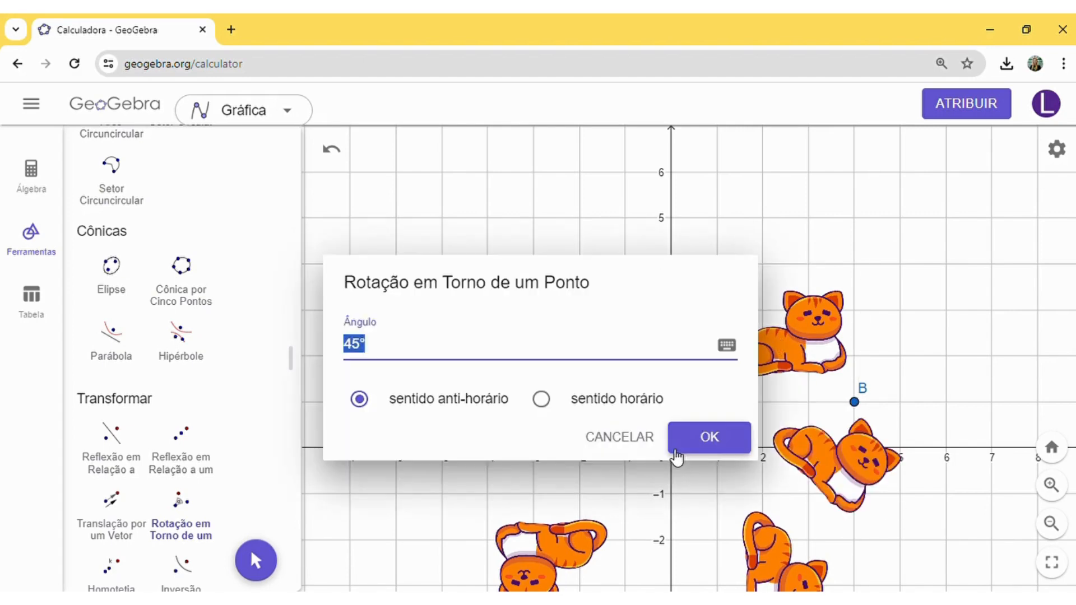
click(681, 447)
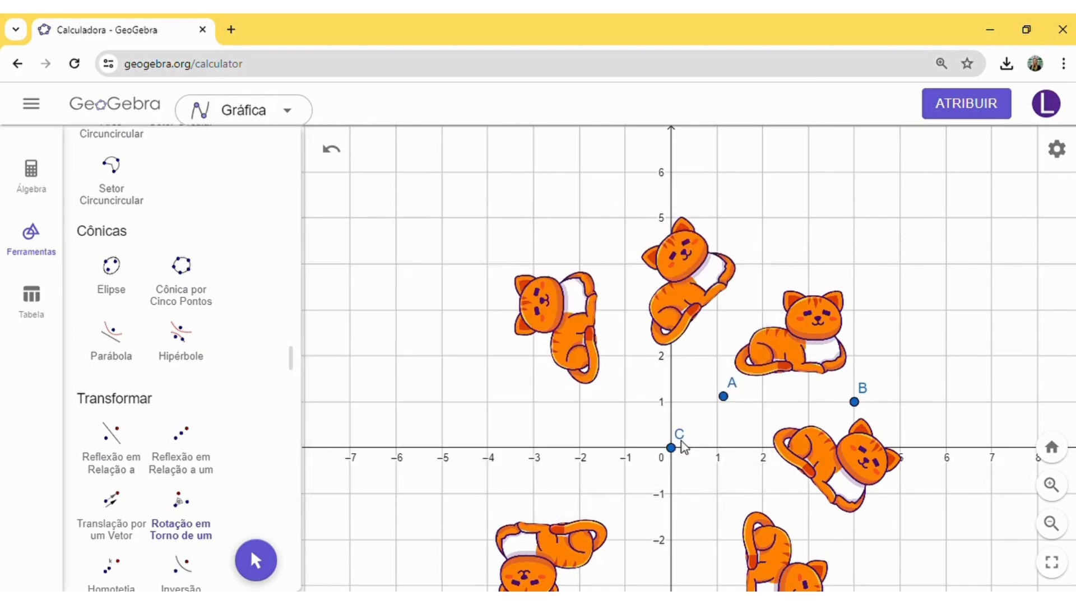